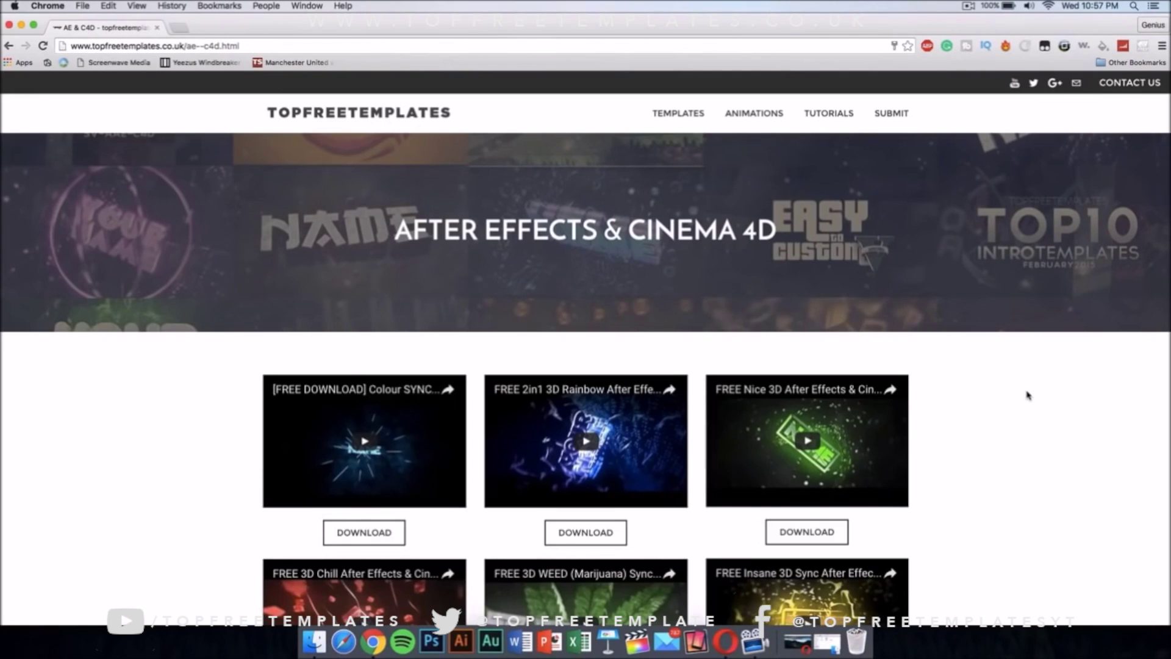
- Scroll the AE & C4D list down to the FREE Orange 3D template and play its preview video
scroll(1028, 395, down, 10)
scroll(1028, 395, up, 1)
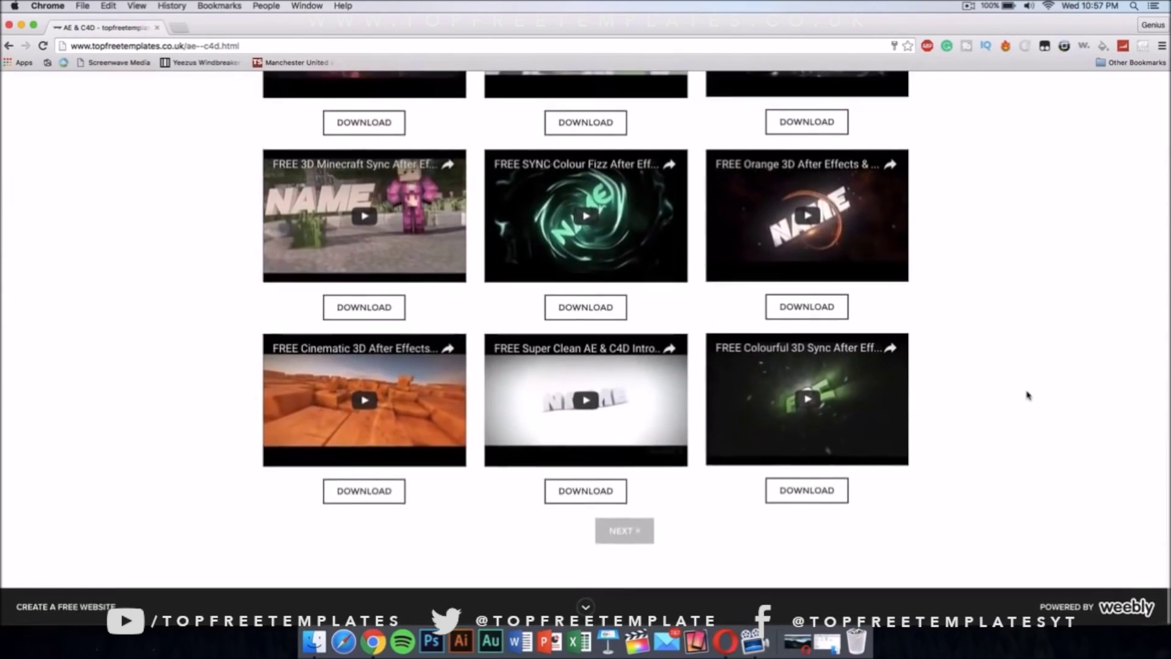
scroll(1027, 395, up, 9)
scroll(1027, 395, down, 10)
scroll(1027, 396, up, 10)
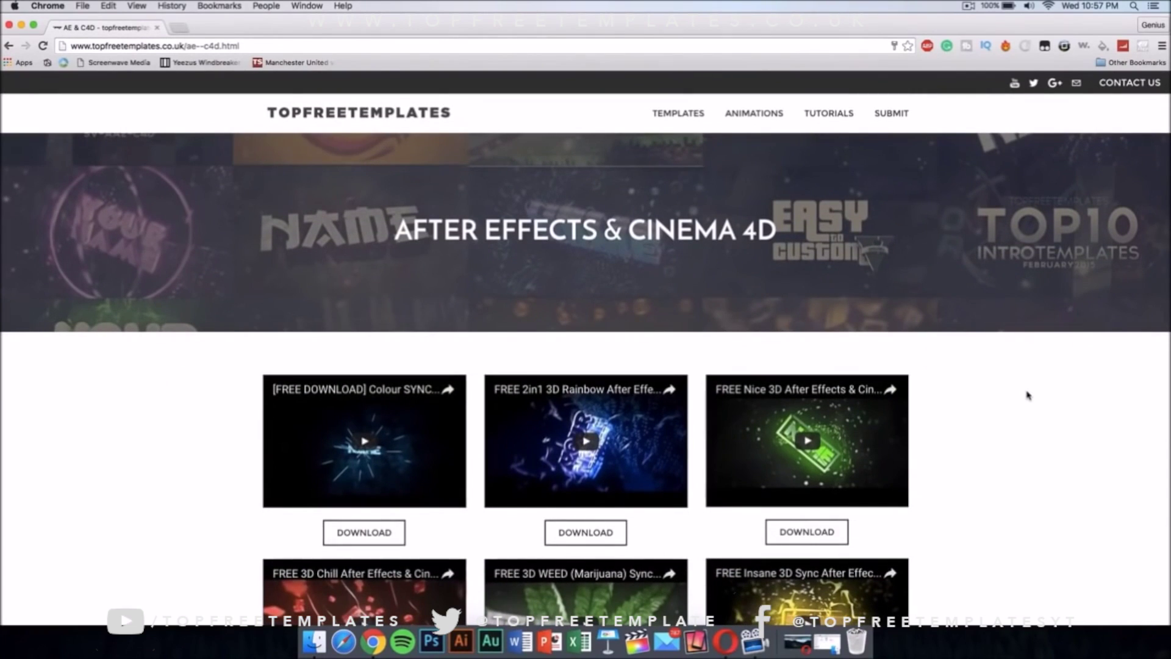
scroll(1028, 395, down, 10)
scroll(1007, 322, up, 10)
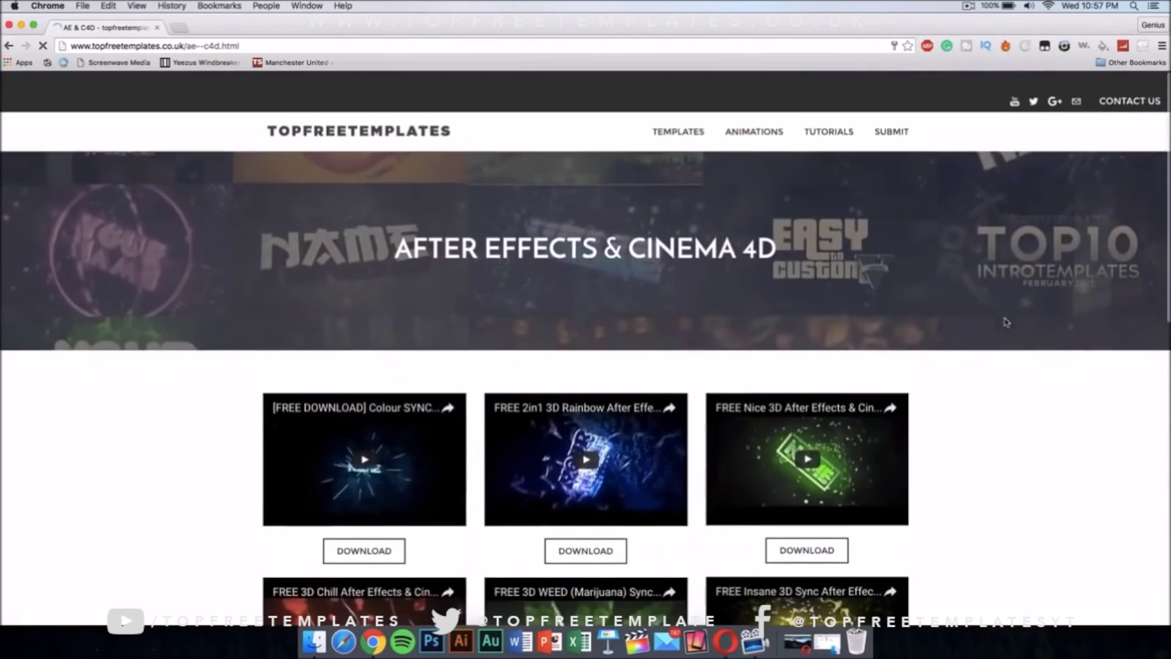
scroll(602, 482, down, 3)
scroll(602, 482, up, 3)
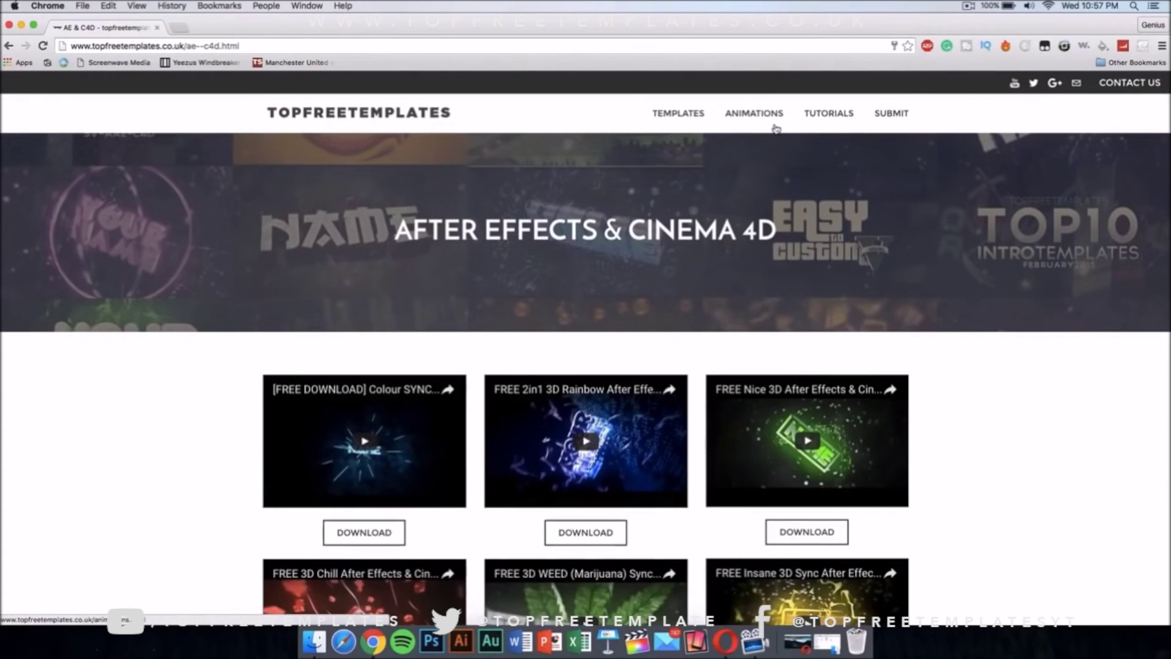
mouse_move(679, 112)
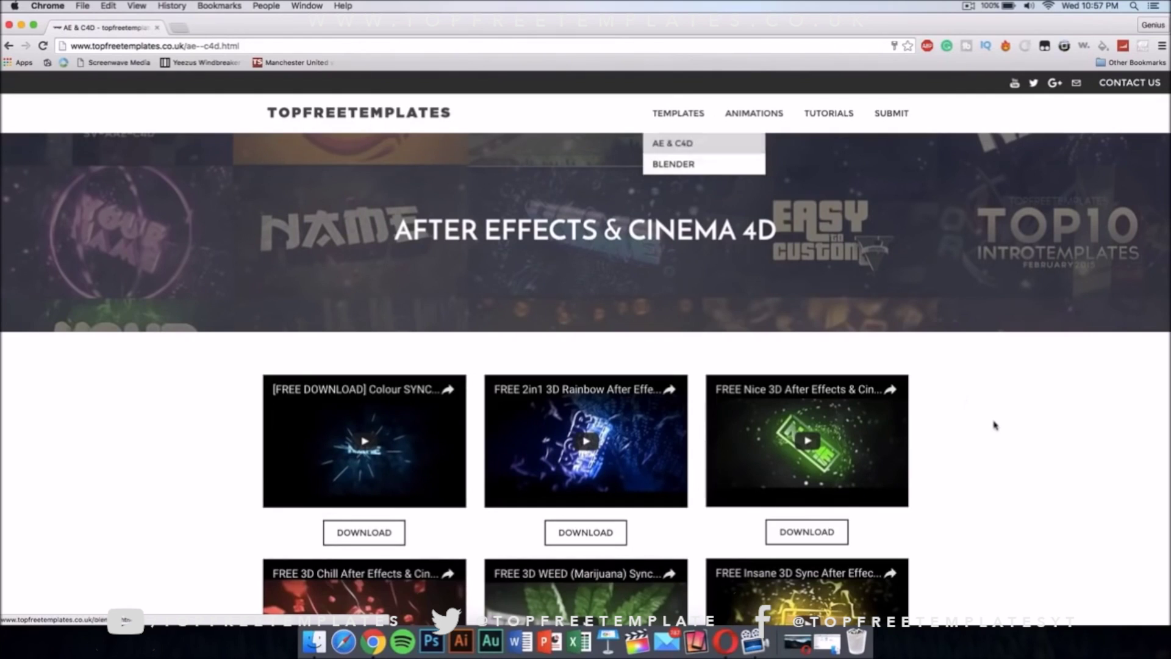
scroll(1054, 497, down, 5)
scroll(1057, 500, down, 3)
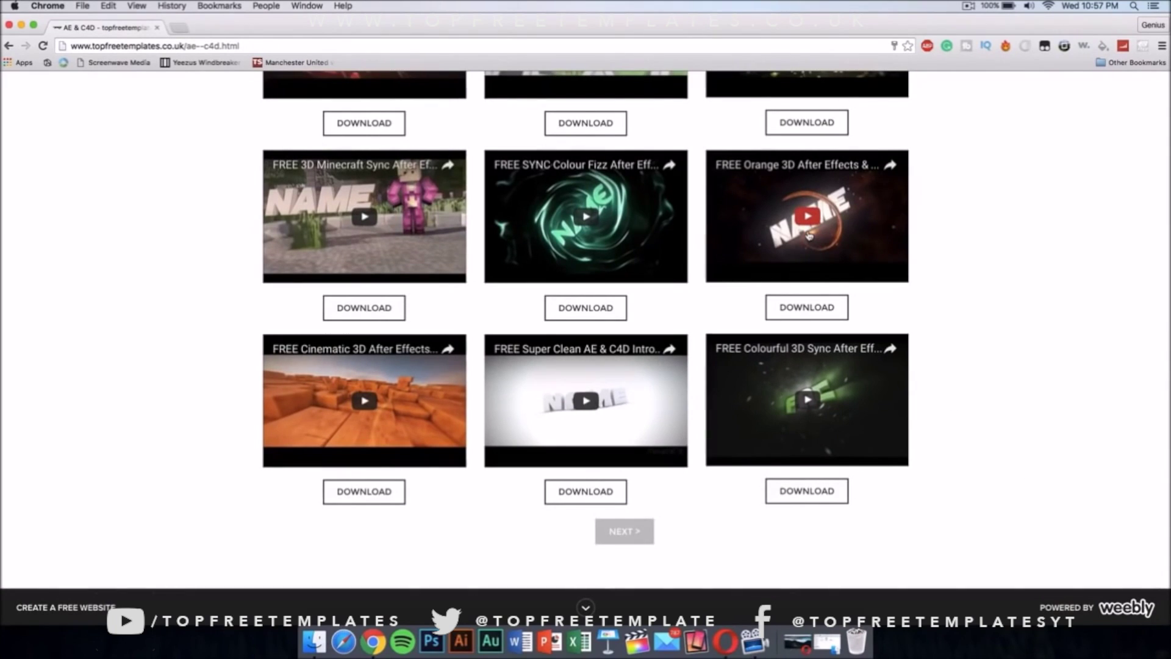
click(807, 232)
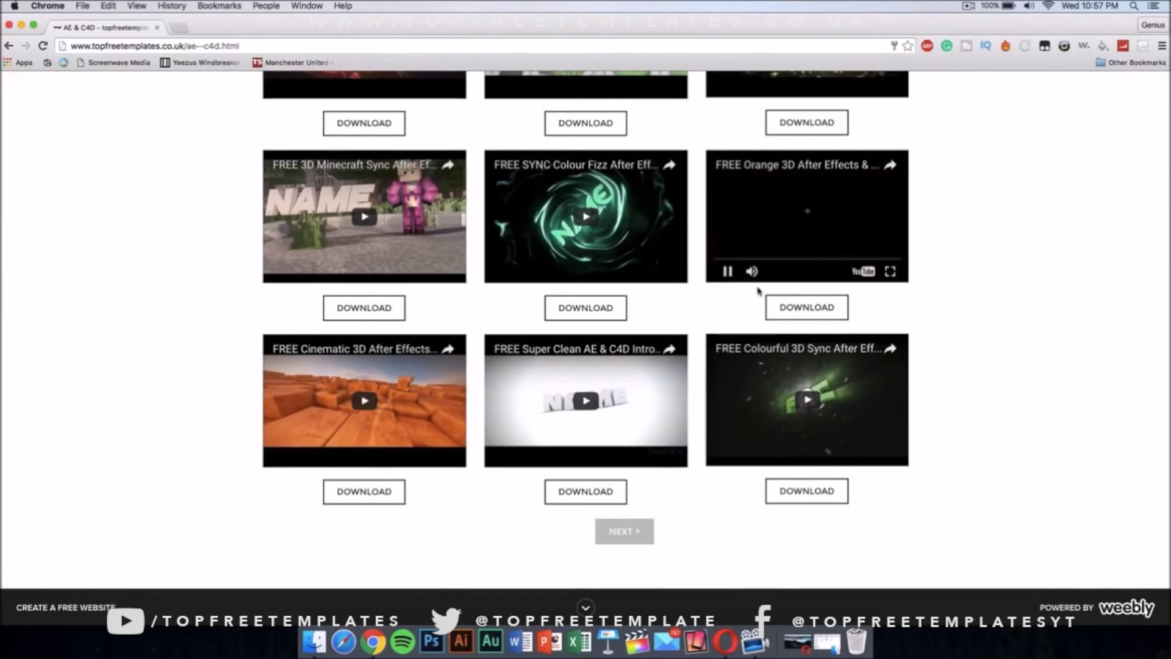
- Pause the Orange 3D preview, look over its intro-631 download page, then close Chrome
click(728, 271)
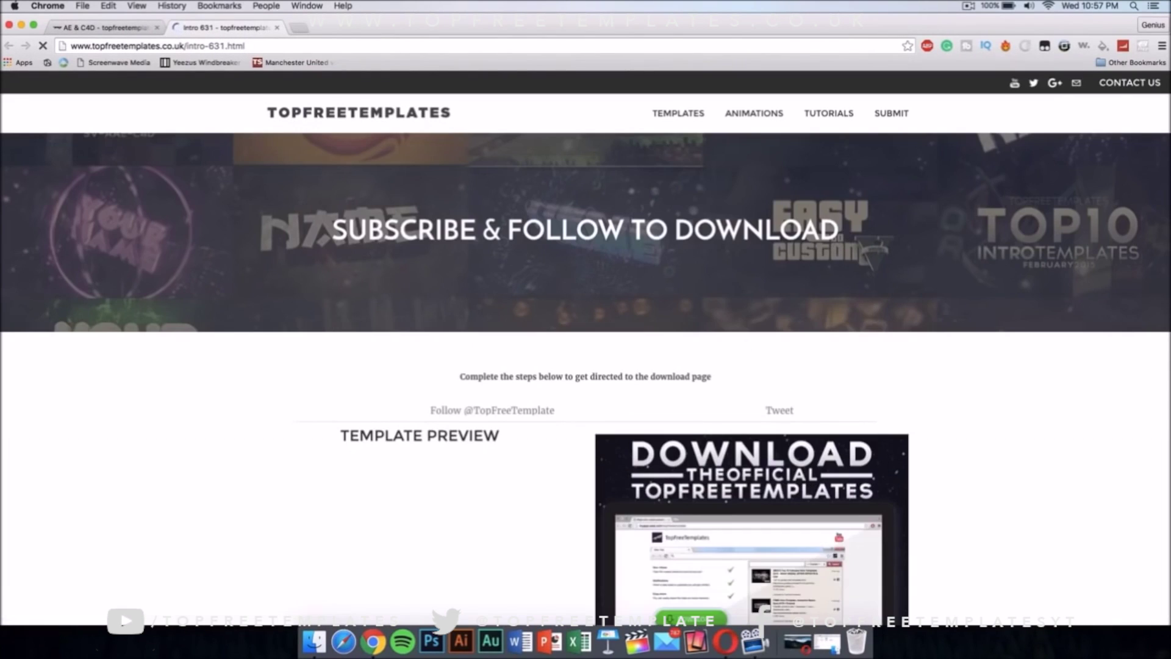
scroll(915, 325, down, 3)
scroll(949, 386, down, 3)
scroll(949, 386, down, 2)
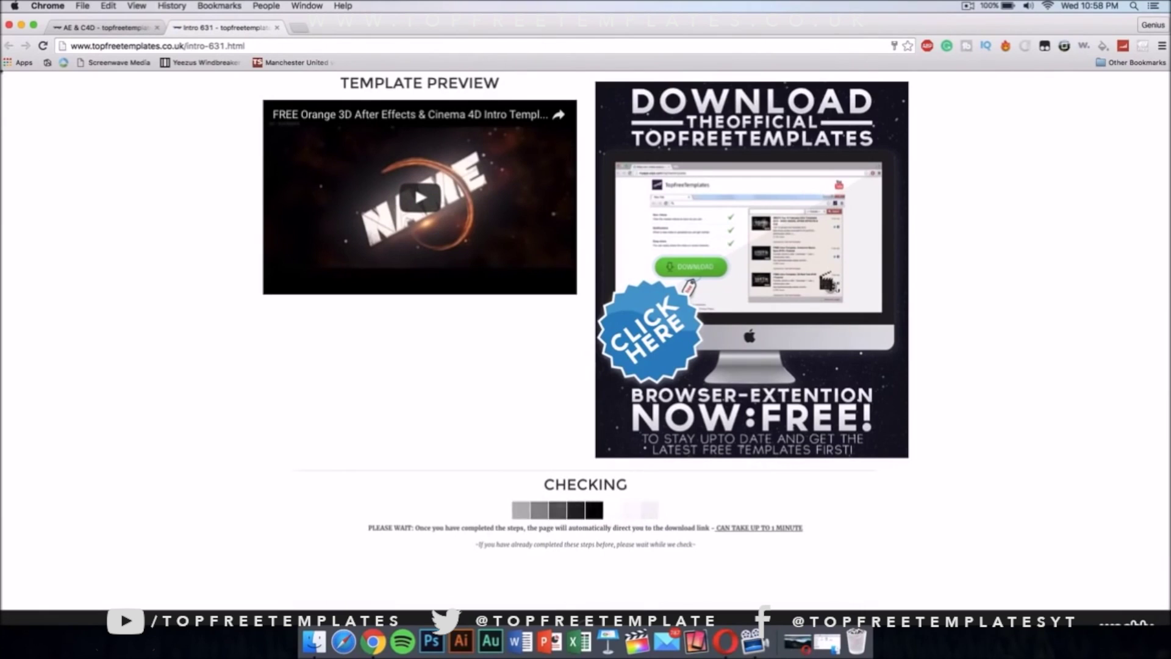
click(12, 27)
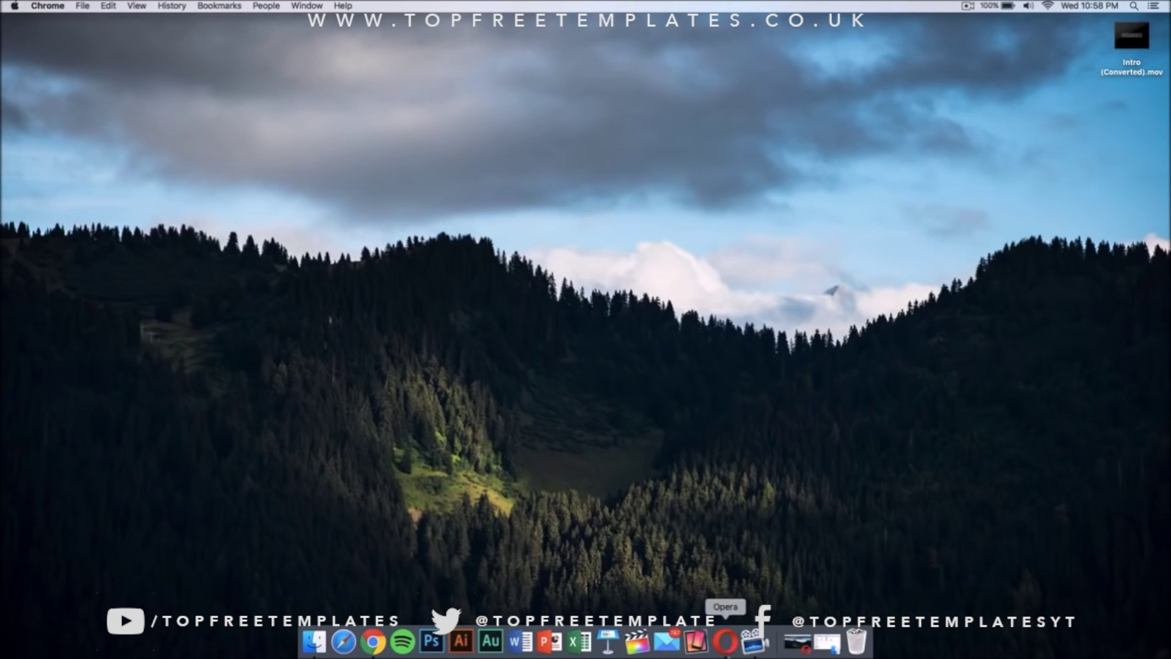
- In Opera, close the Unsplash tab and switch to the Adobe After Effects CC page
click(726, 641)
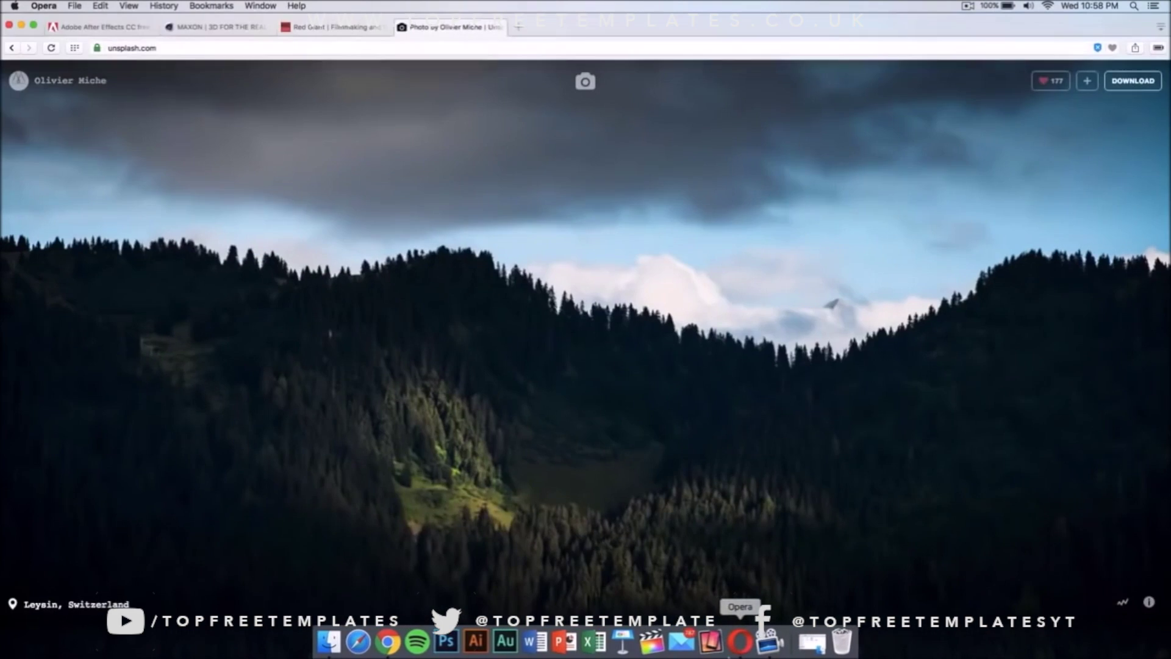
click(401, 27)
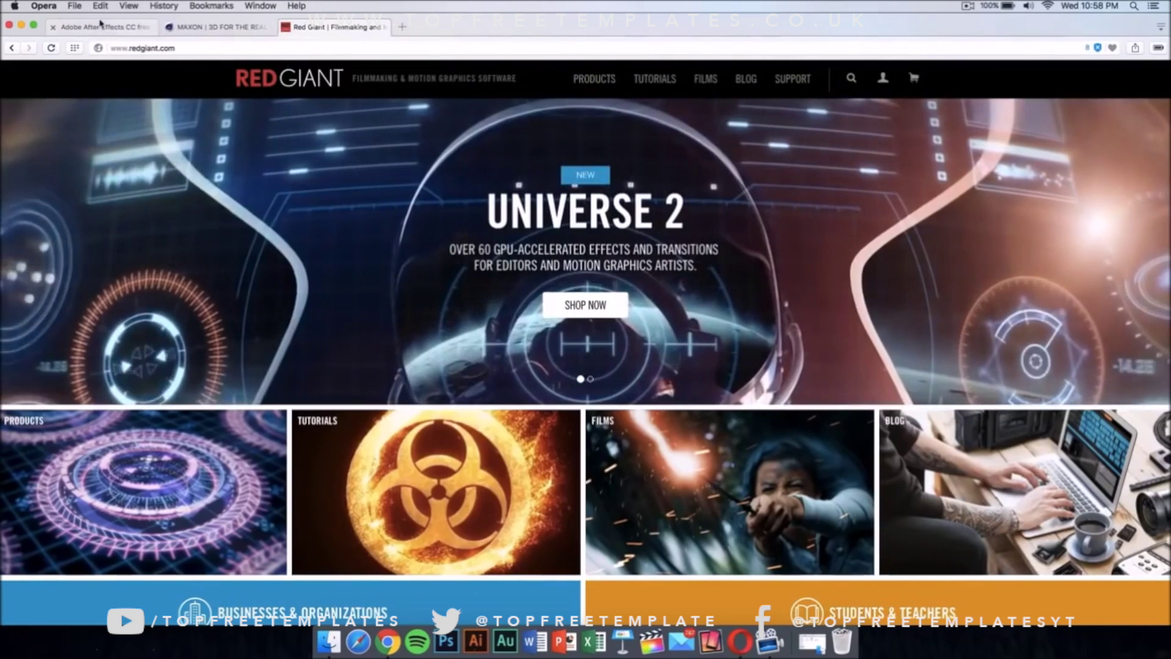
key(ctrl+Tab)
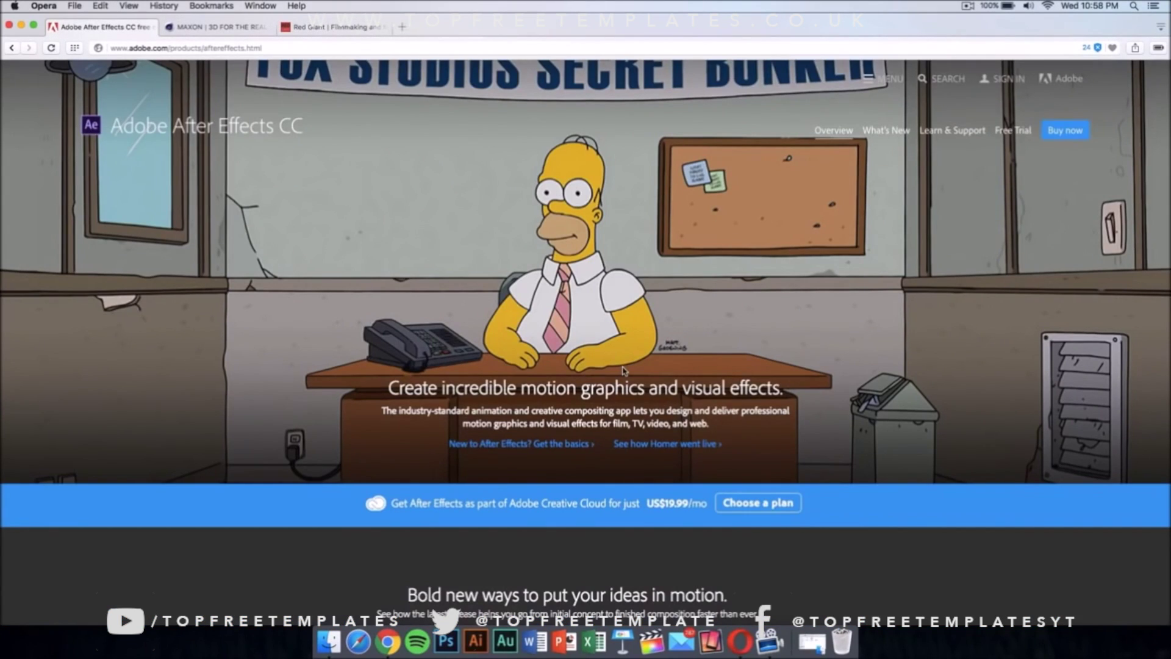
scroll(665, 368, down, 10)
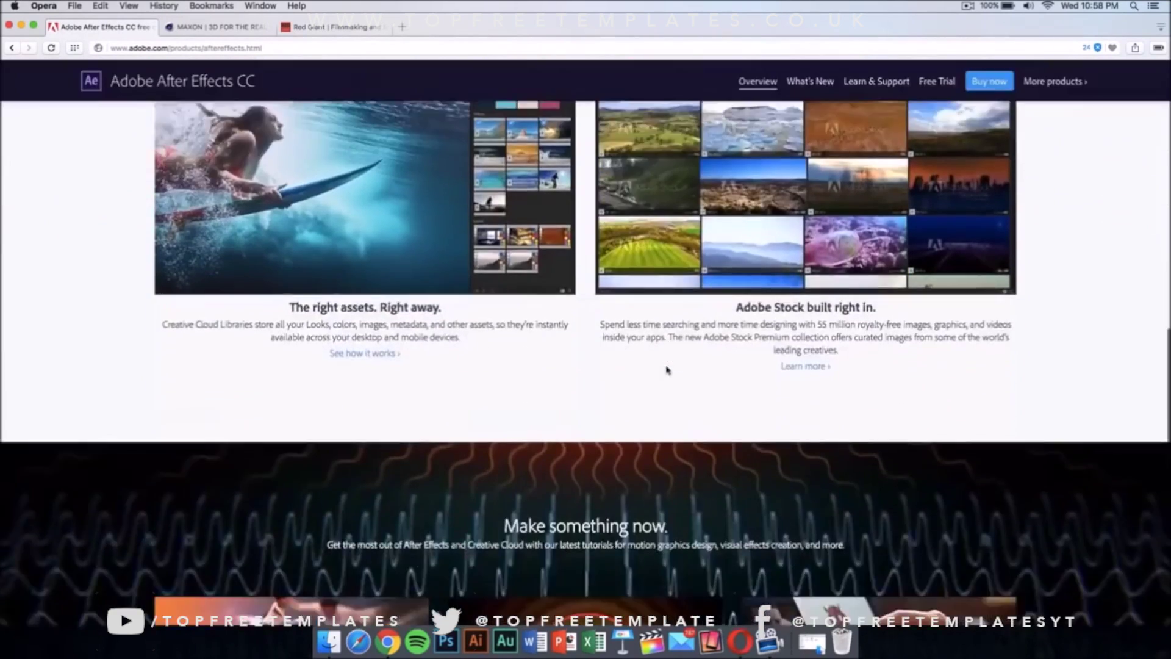
scroll(667, 368, up, 10)
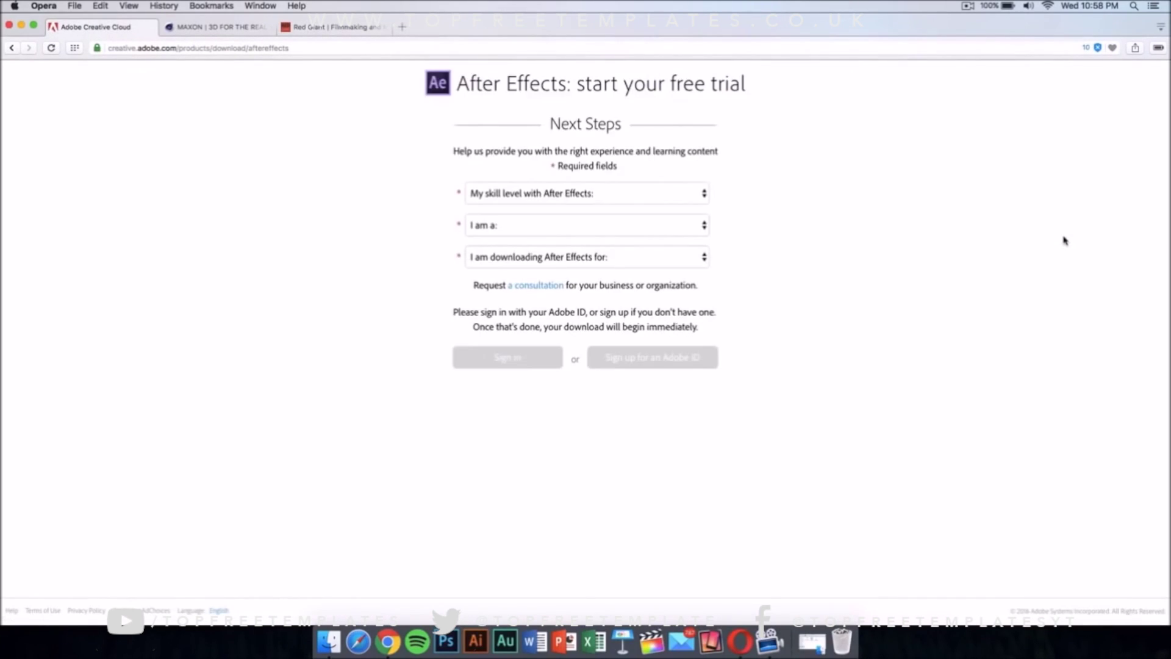
- Answer the trial questions (Experienced, Web or Mobile Designer/Developer, organization's use), sign up, then close that tab
click(623, 201)
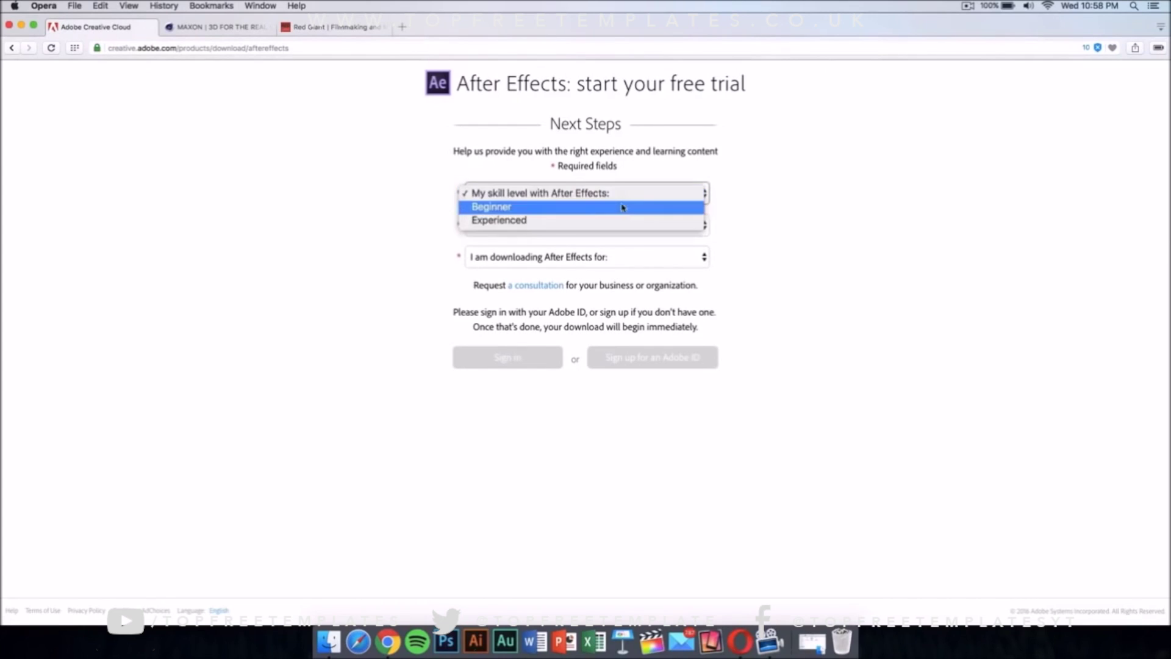
click(621, 219)
click(619, 226)
click(608, 266)
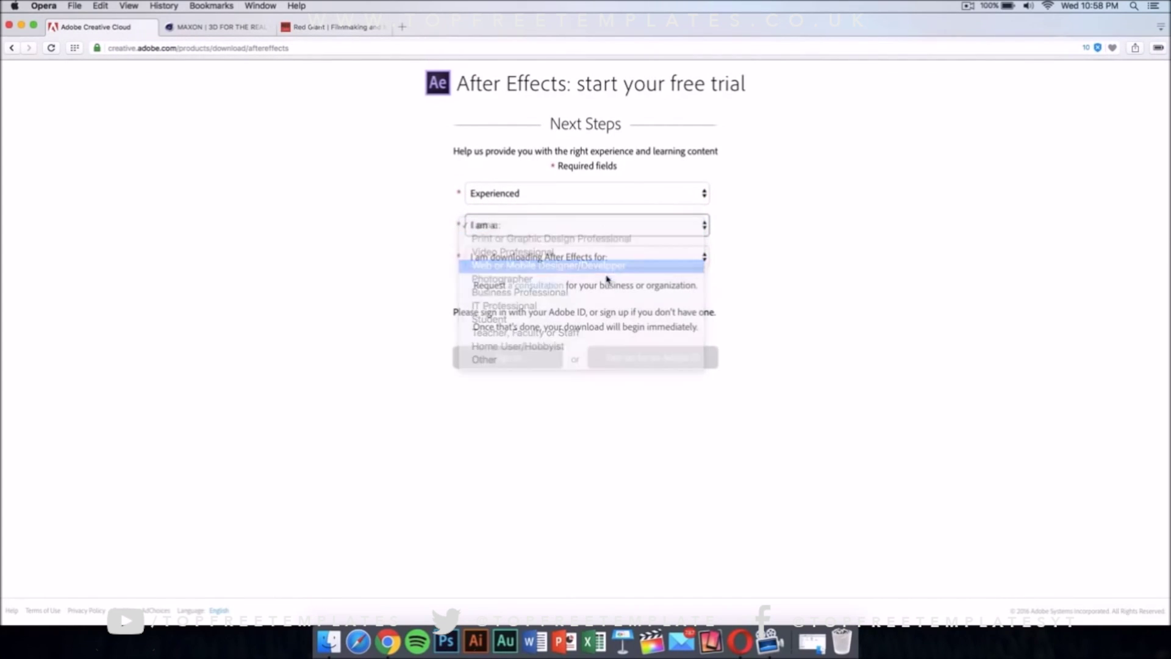
click(626, 261)
click(604, 296)
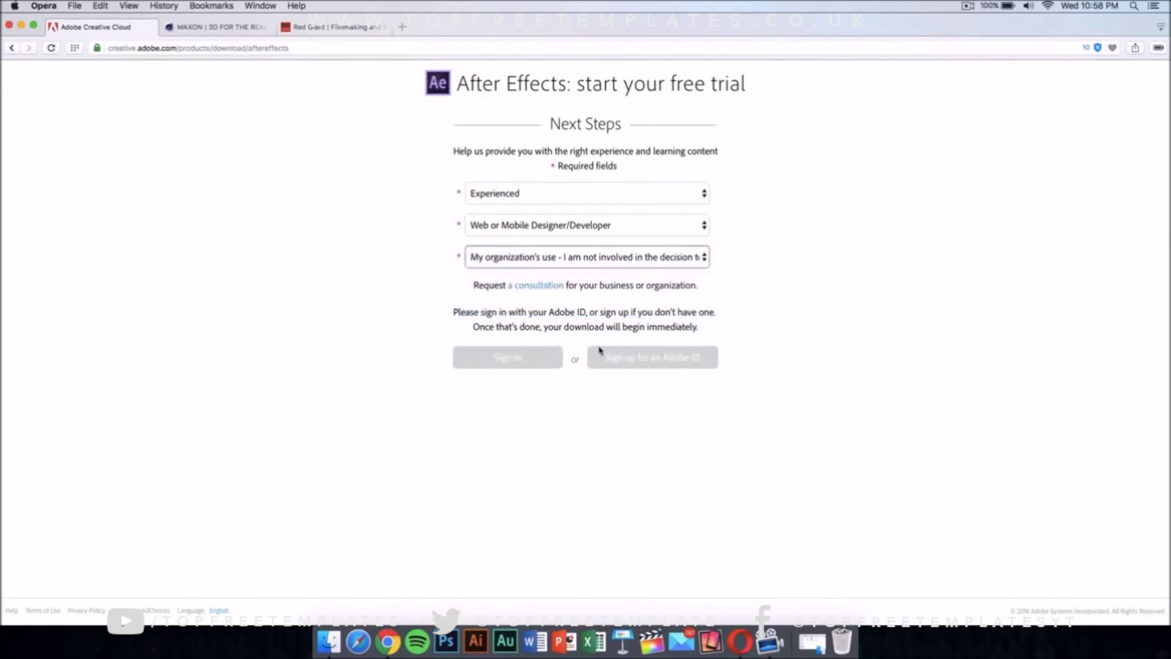
click(625, 365)
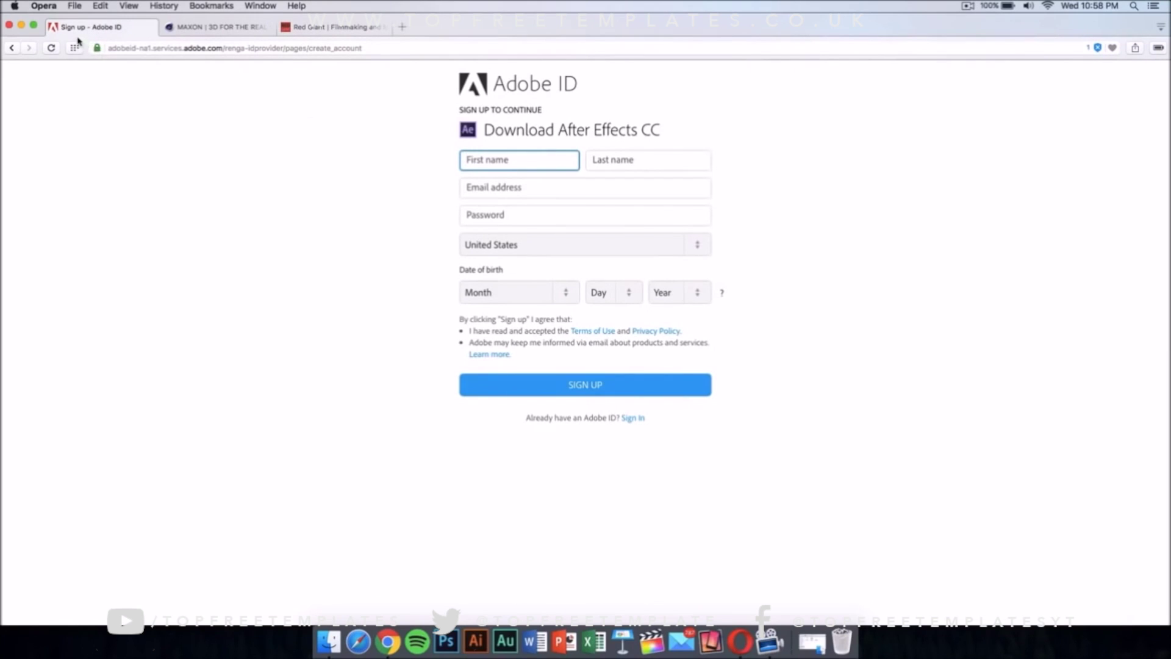
click(53, 26)
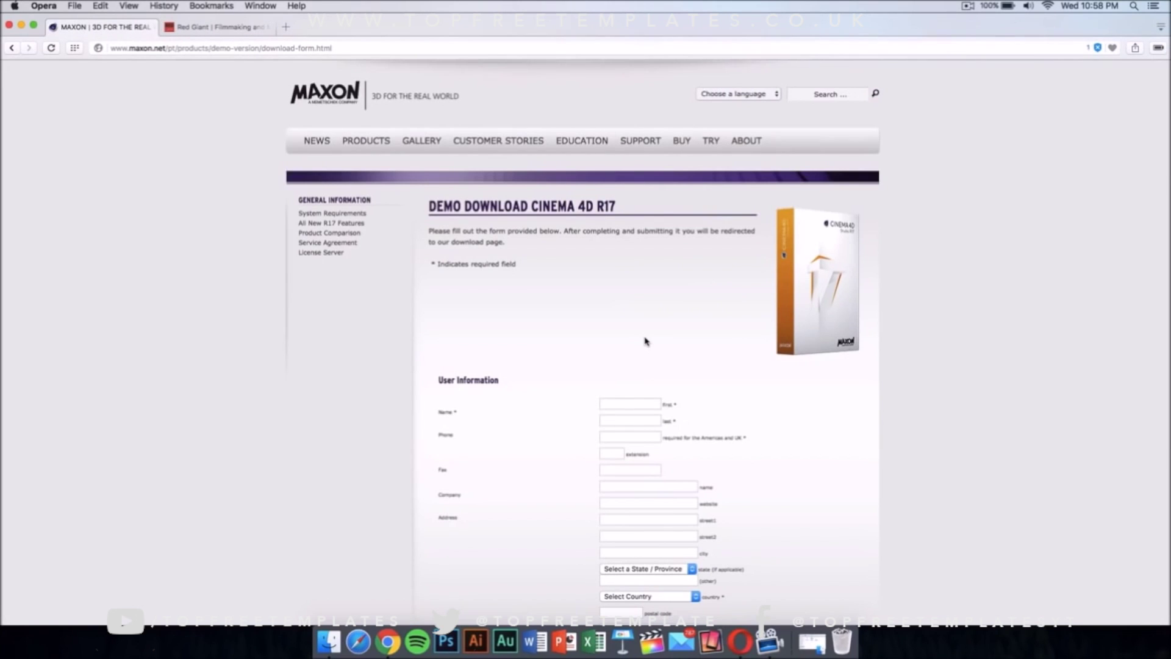
scroll(645, 341, down, 15)
scroll(645, 341, up, 15)
scroll(645, 341, down, 6)
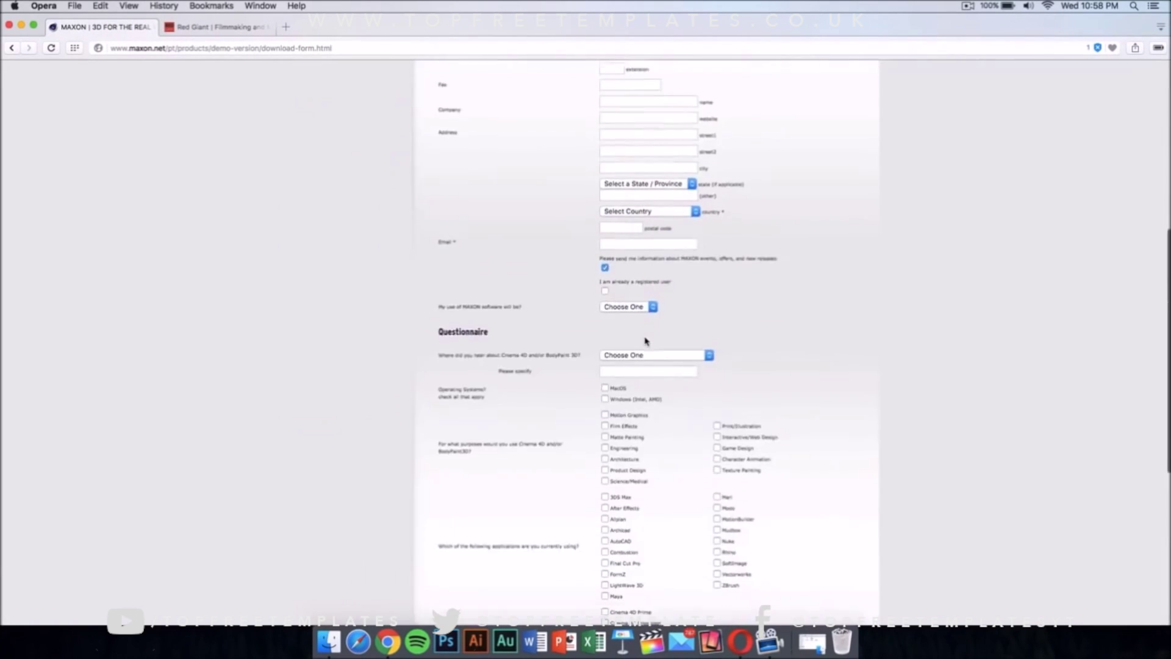
scroll(645, 341, up, 6)
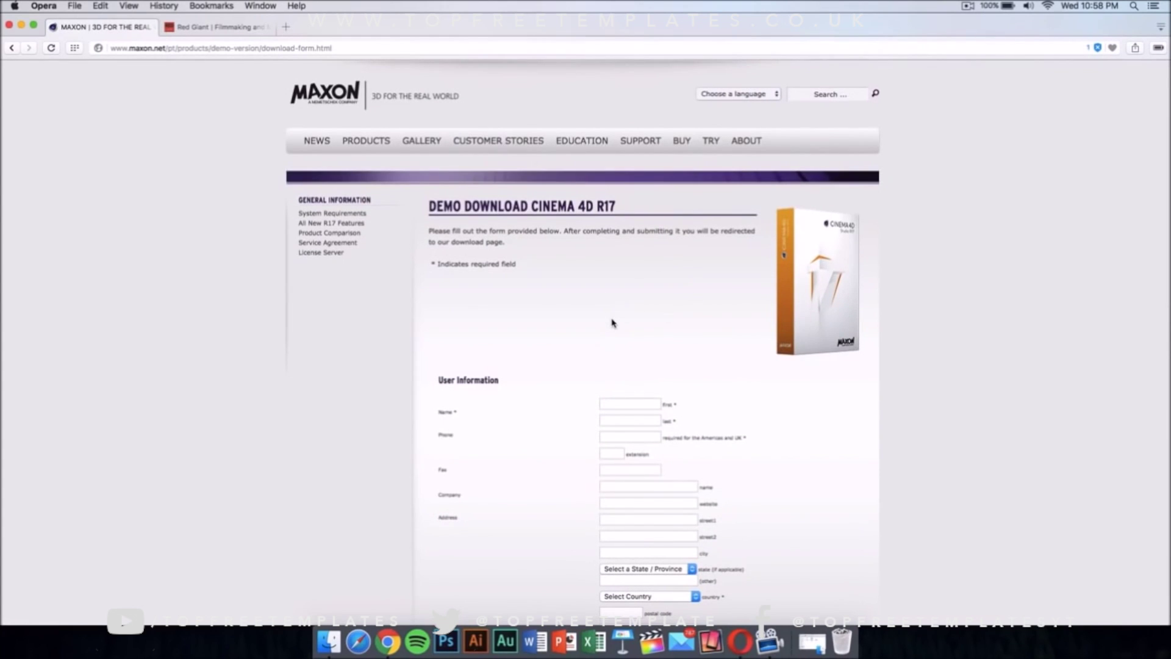
scroll(612, 324, down, 15)
scroll(611, 324, up, 15)
scroll(611, 324, down, 14)
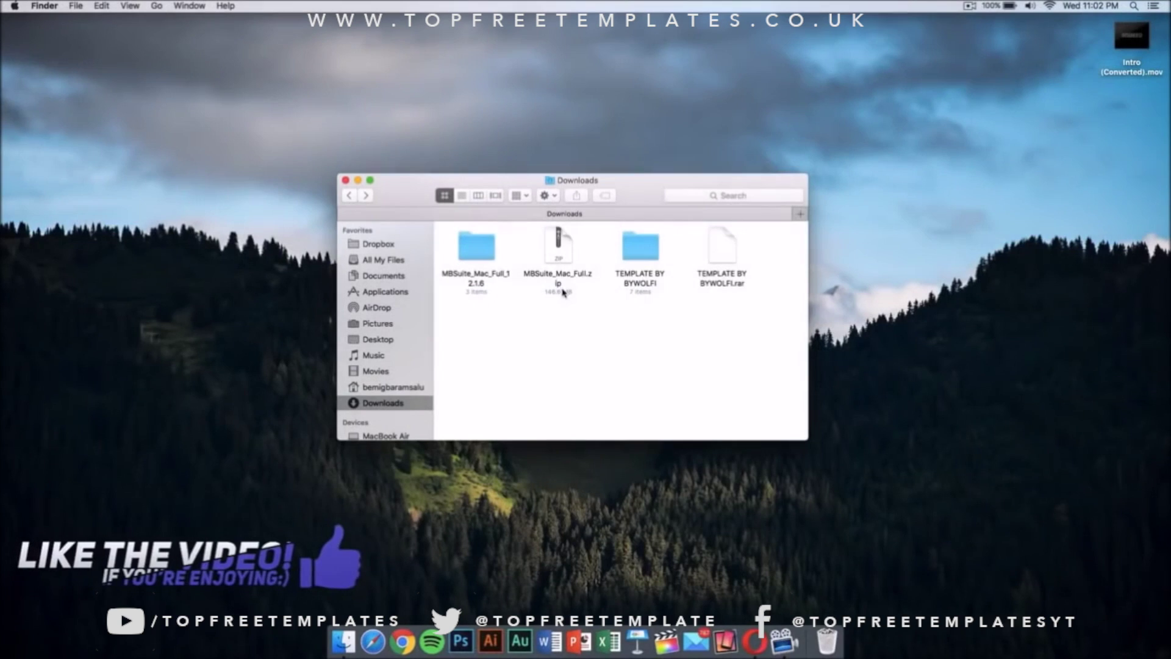
- Open the TEMPLATE BY BYWOLFI folder and launch C4D Part.c4d in Cinema 4D
double_click(639, 248)
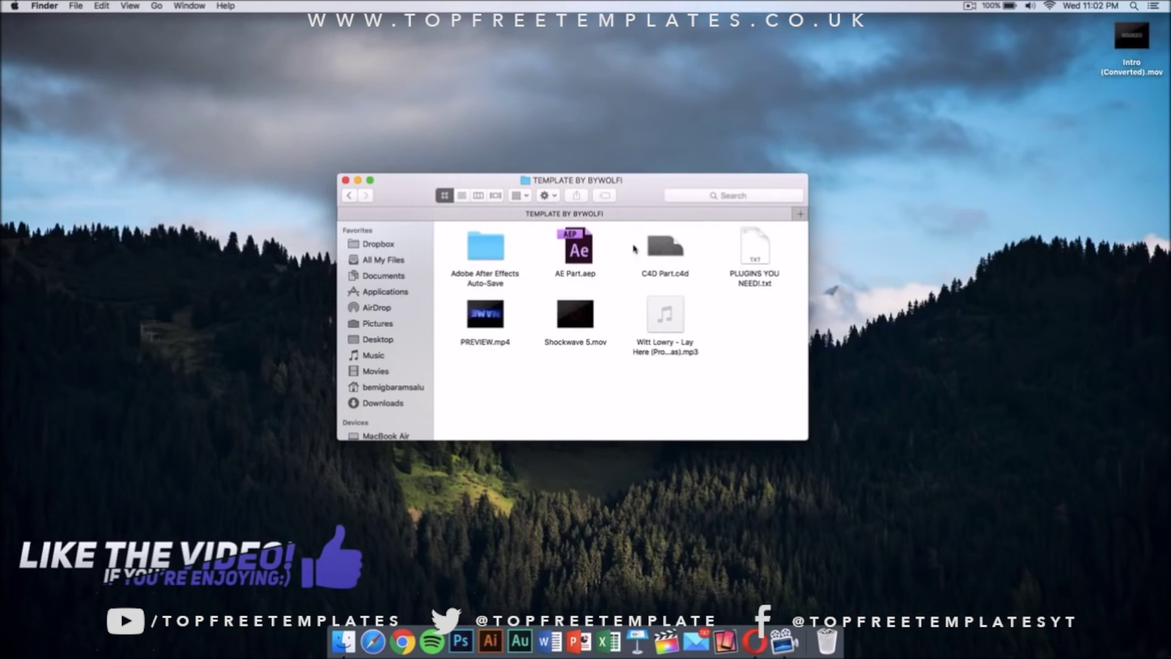
double_click(658, 248)
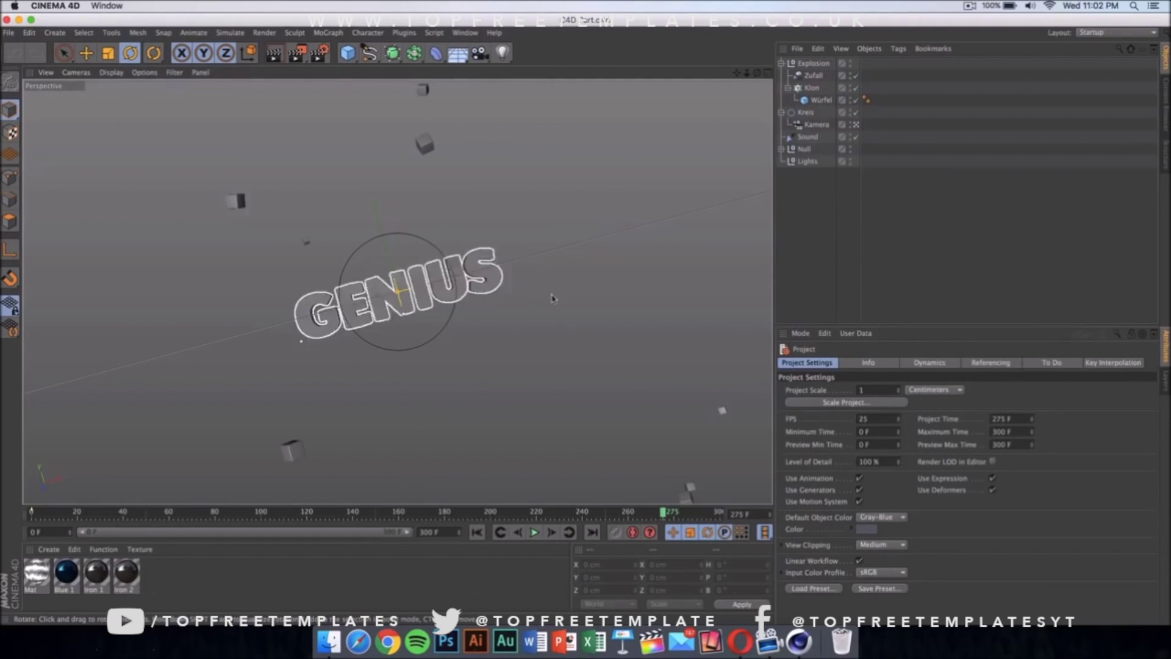
- Replace GENIUS with TECH in the Text field of both MoText title objects
click(485, 285)
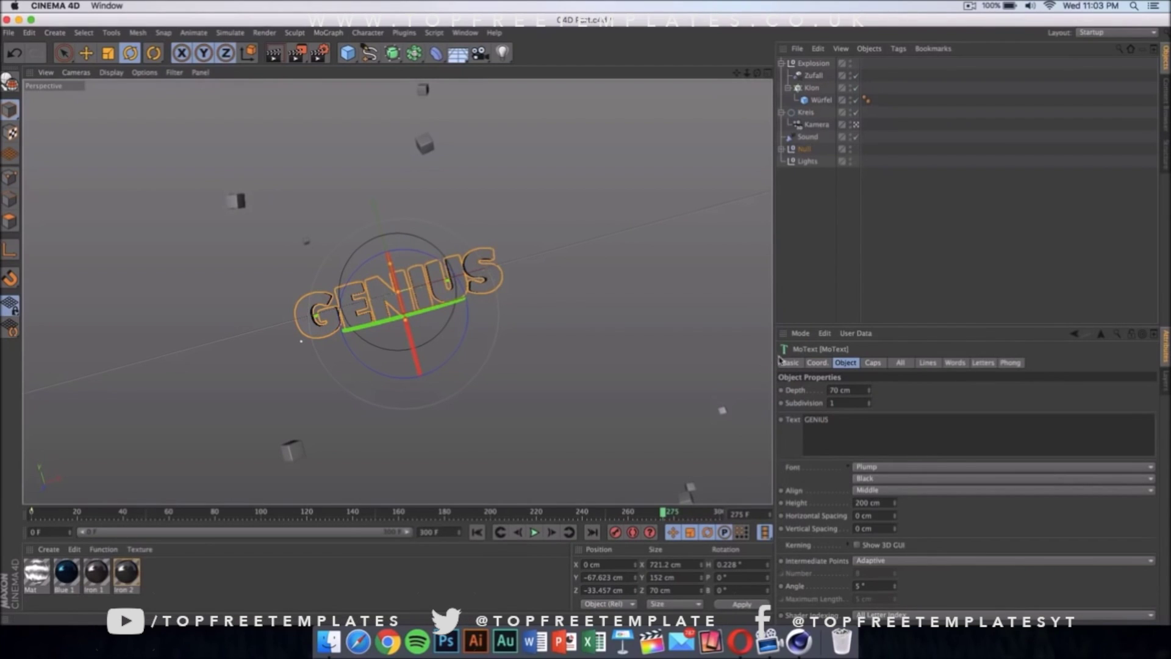
click(872, 430)
key(super+a)
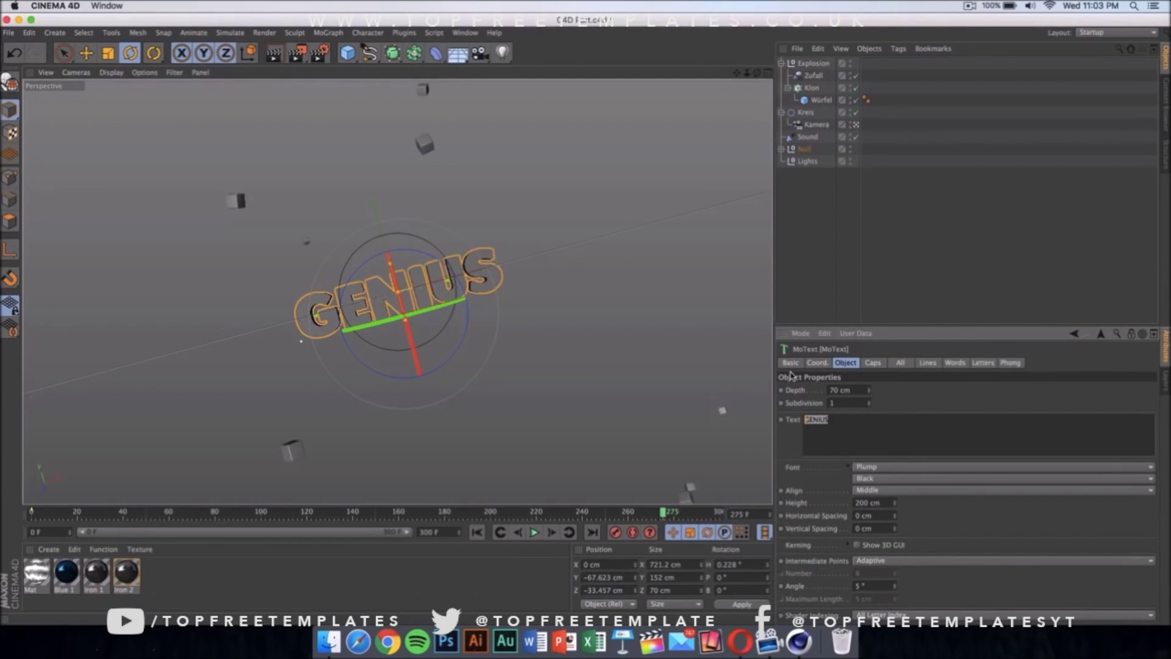
text(1)
click(673, 318)
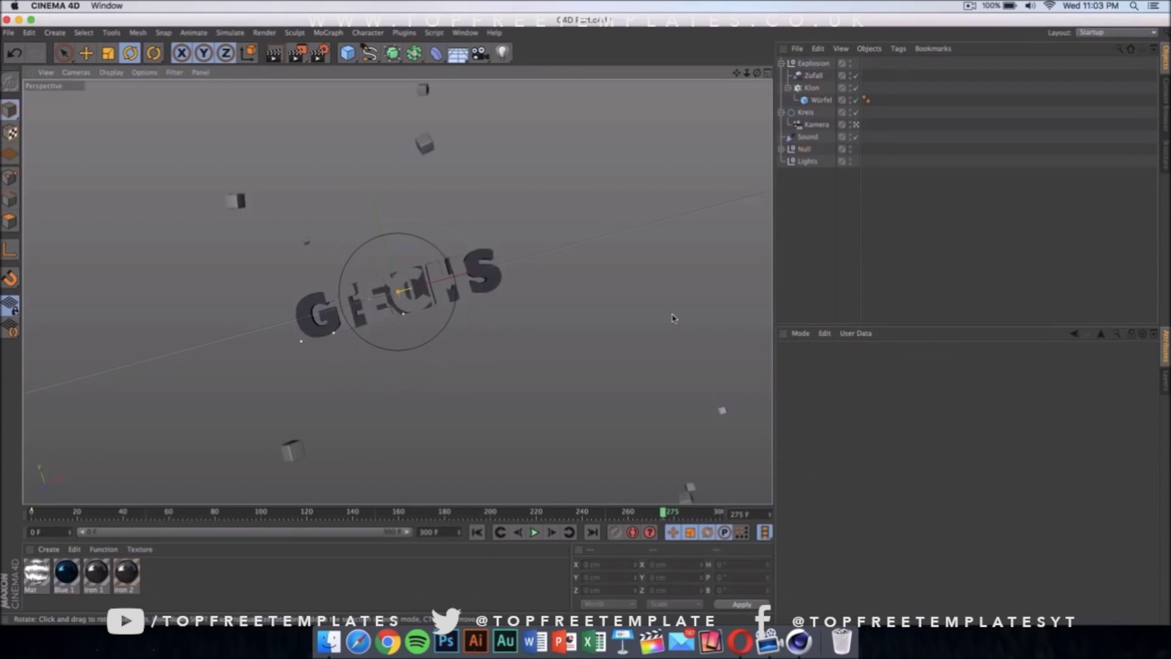
click(495, 297)
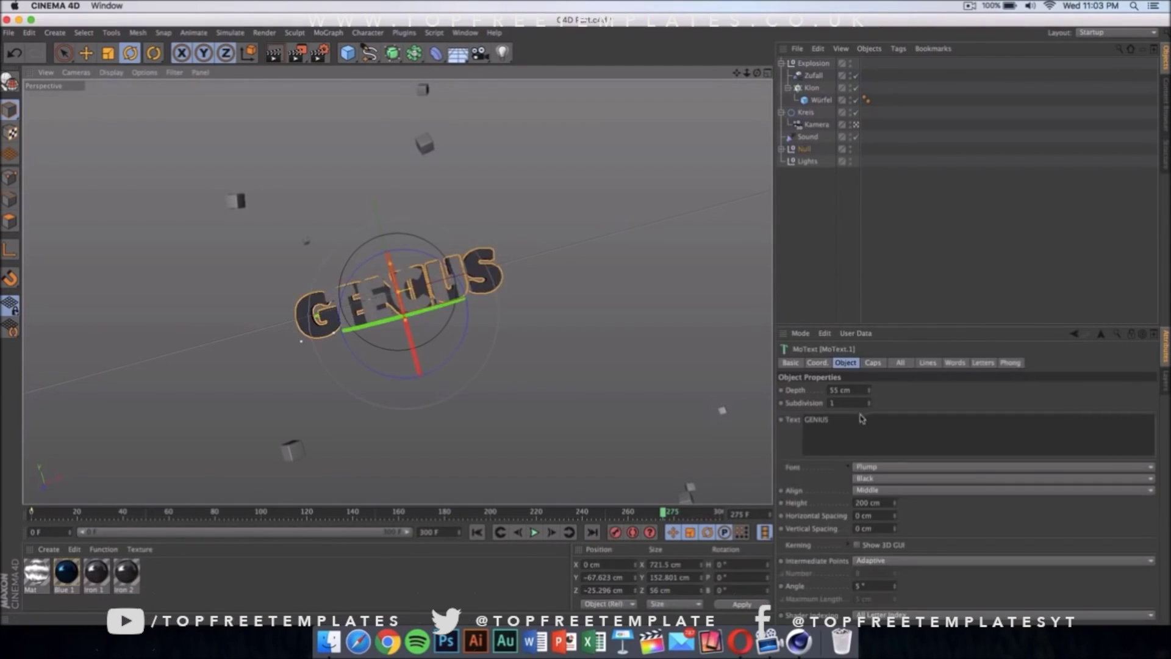
click(877, 422)
key(super+a)
text(T)
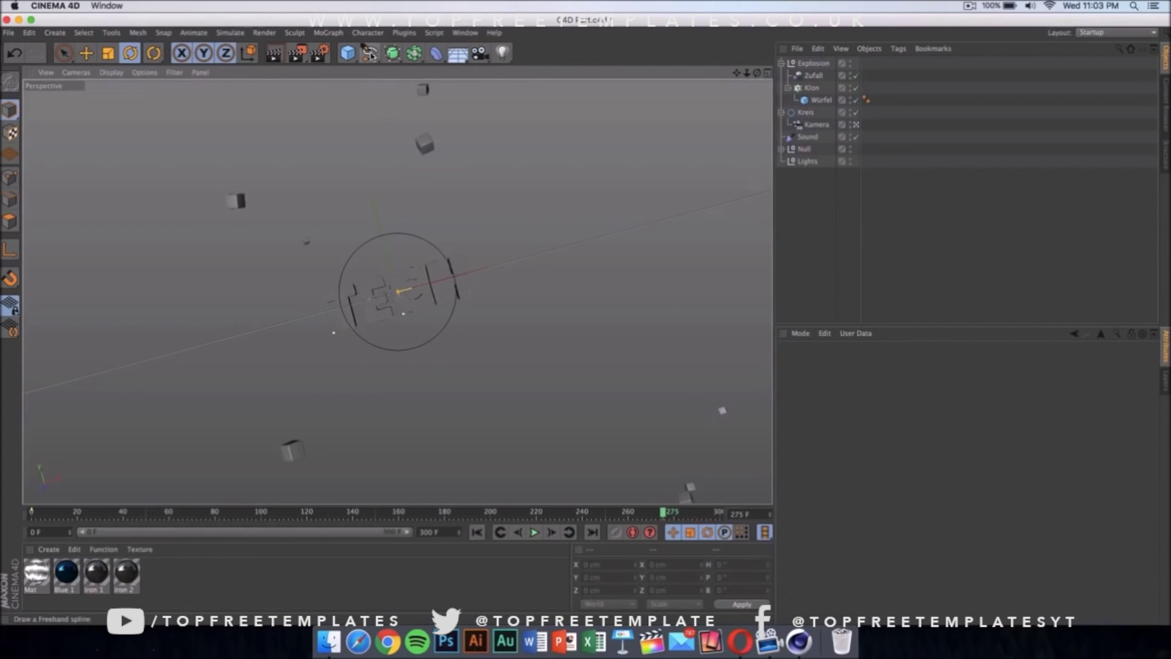
- Play the animation to preview the TECH title, stopping at frame 216
click(534, 532)
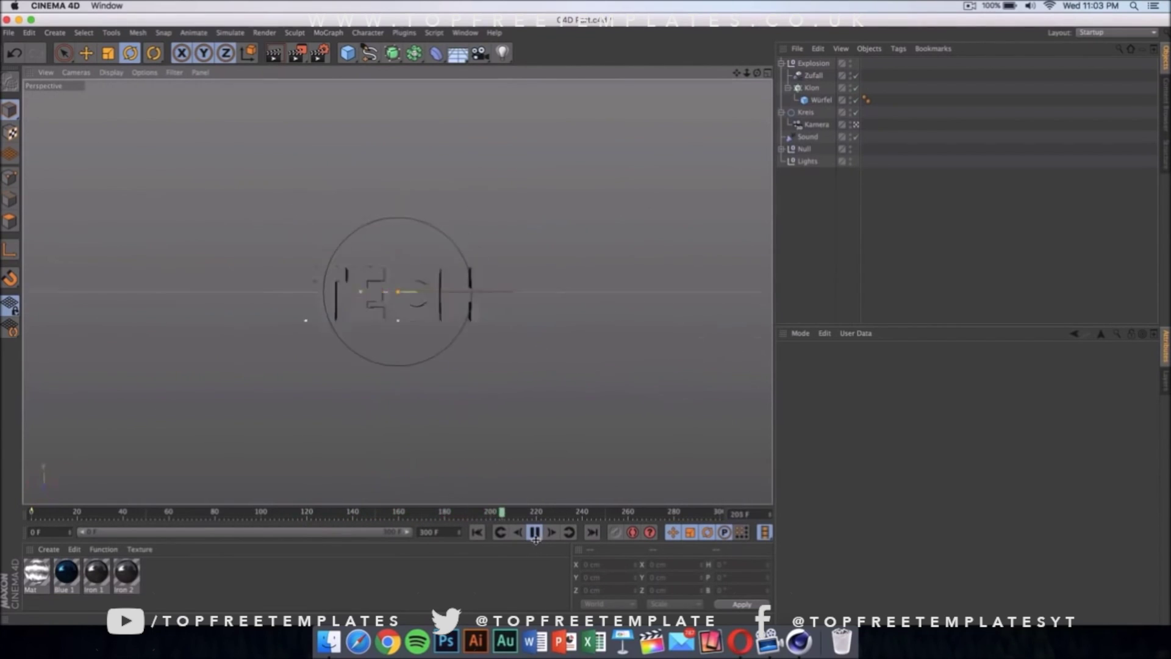
click(534, 532)
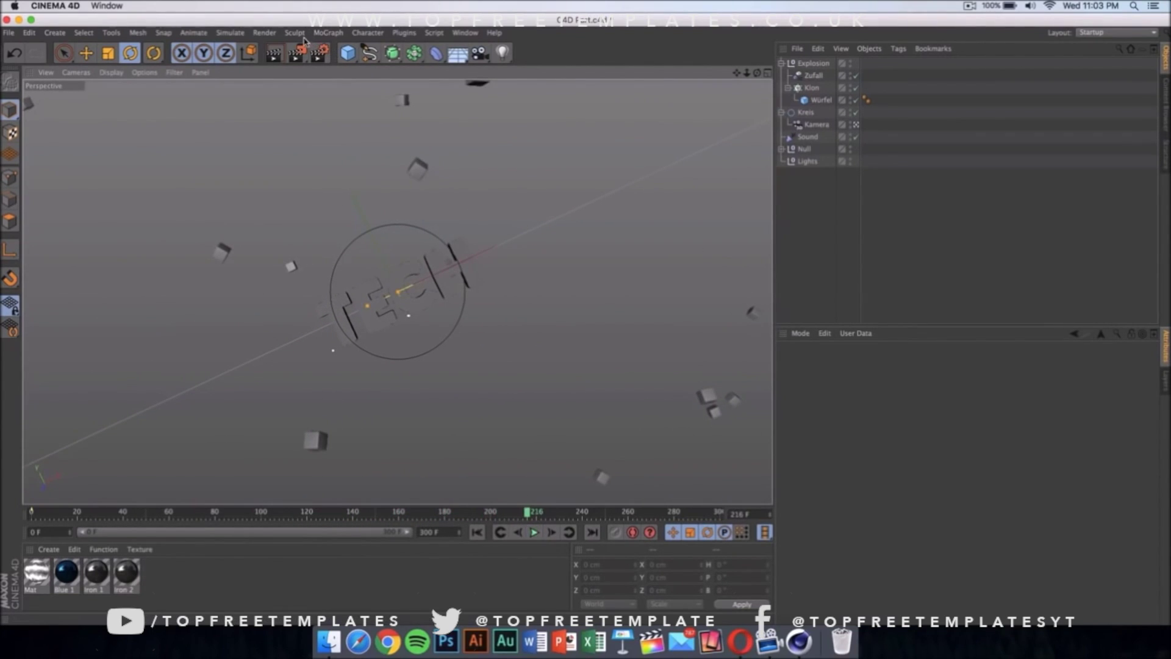
- Test-render the view, dismiss the missing-textures warning, then select the TECH MoText object
click(266, 33)
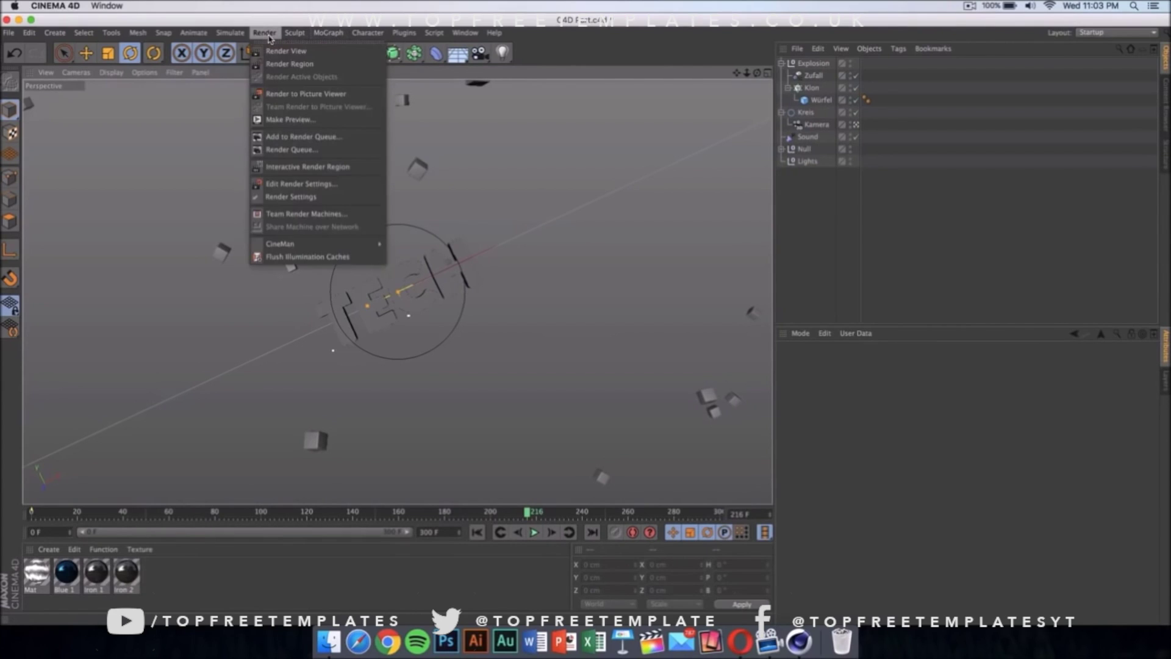
click(303, 49)
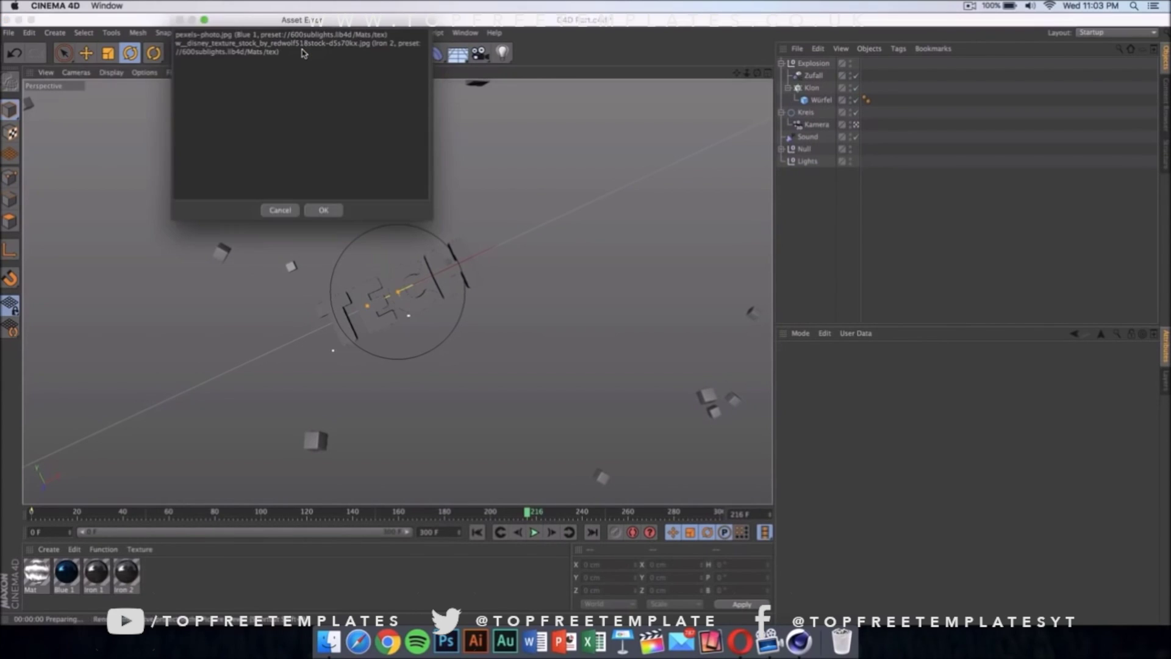
click(336, 208)
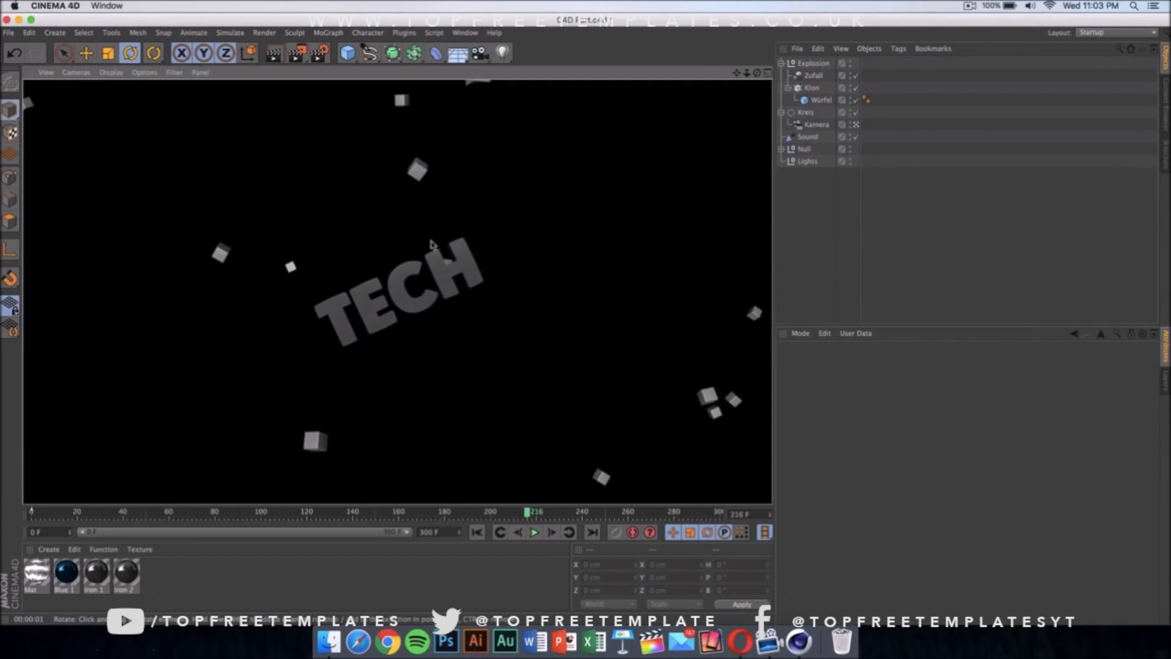
click(569, 295)
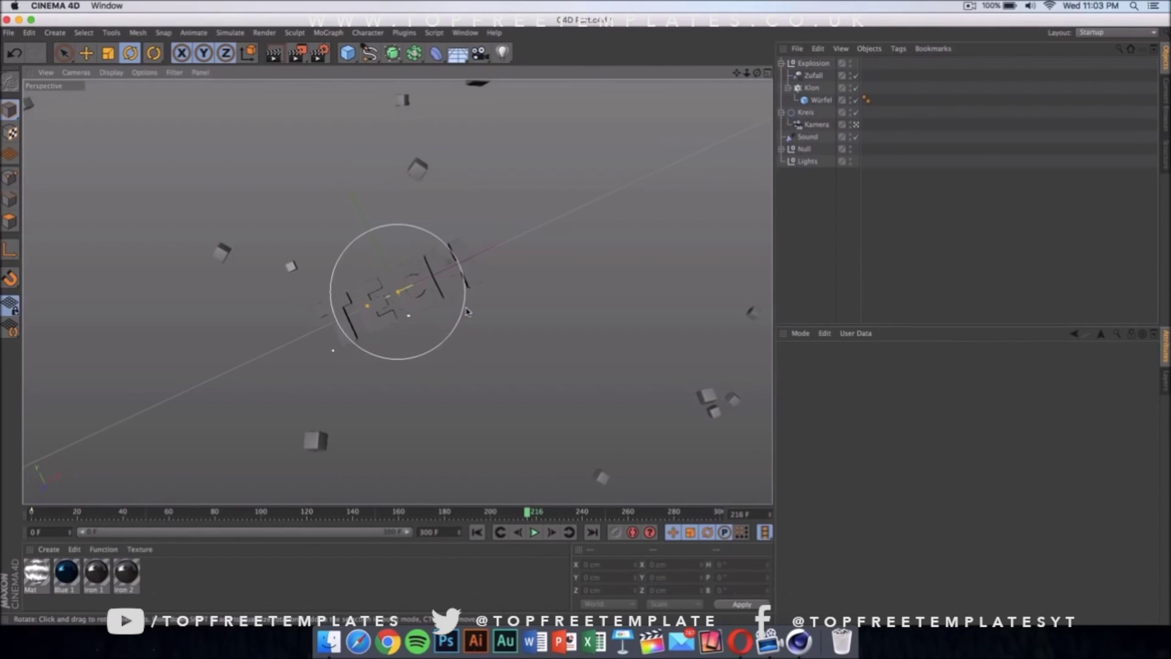
click(474, 273)
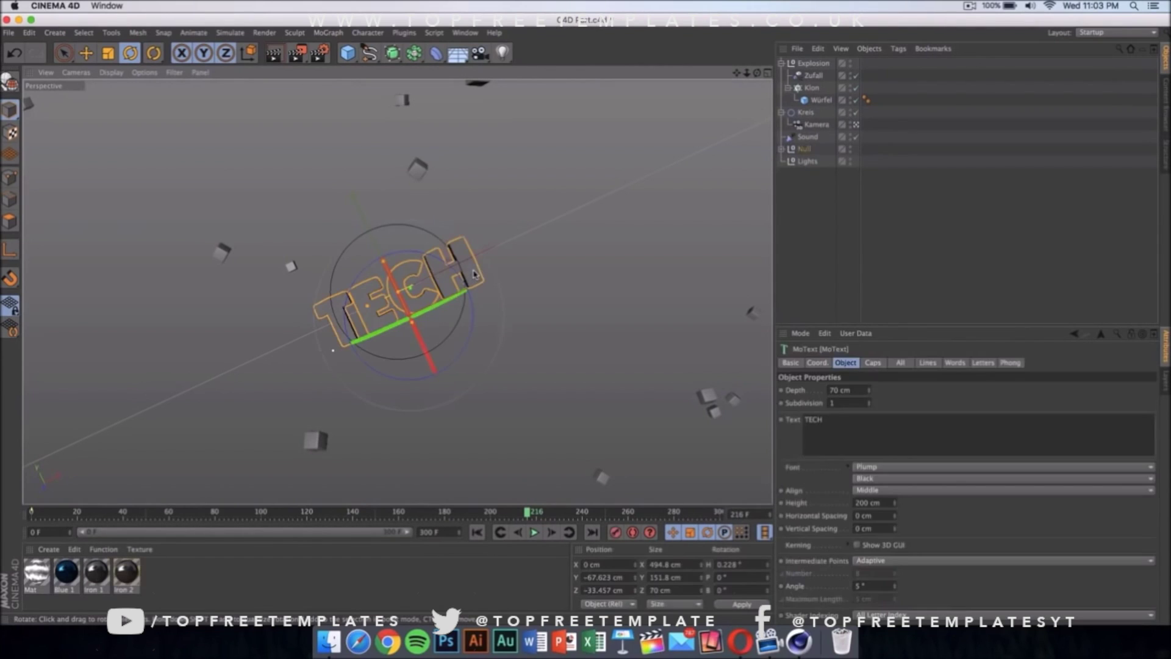
click(904, 467)
scroll(955, 366, down, 15)
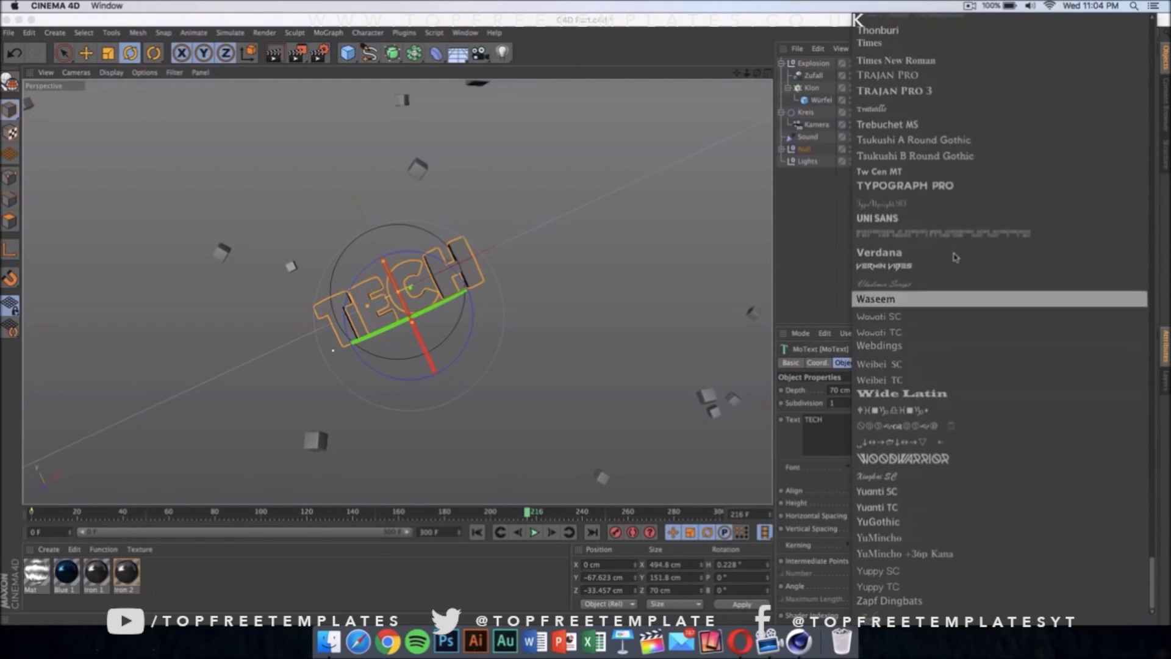
scroll(955, 256, up, 20)
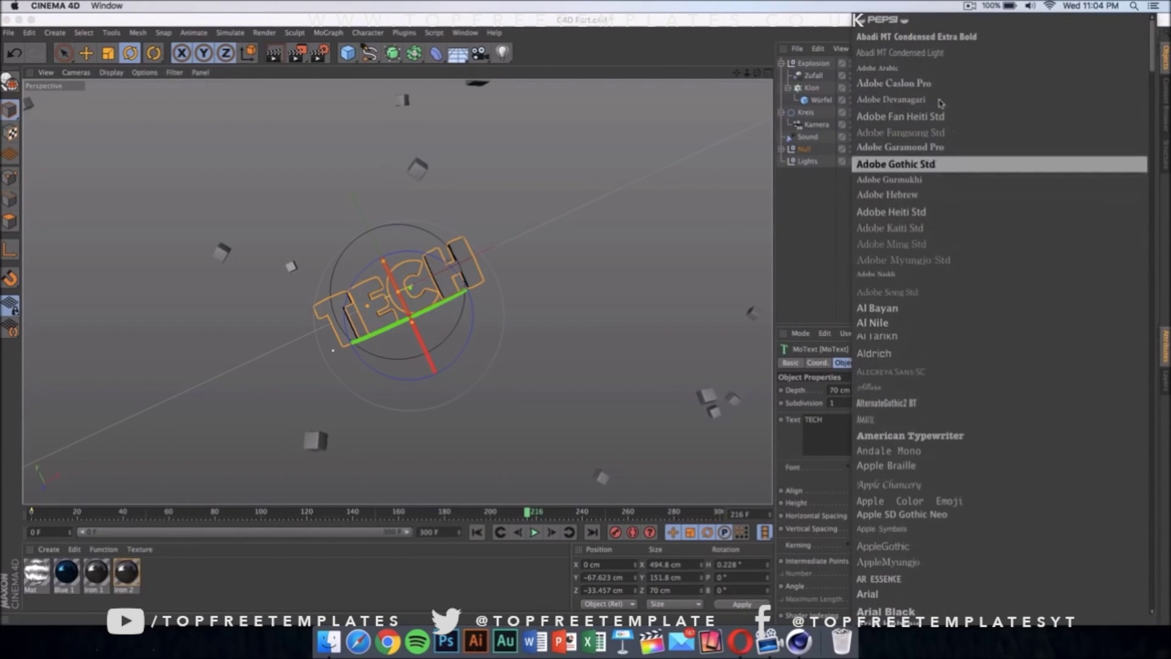
scroll(941, 103, down, 20)
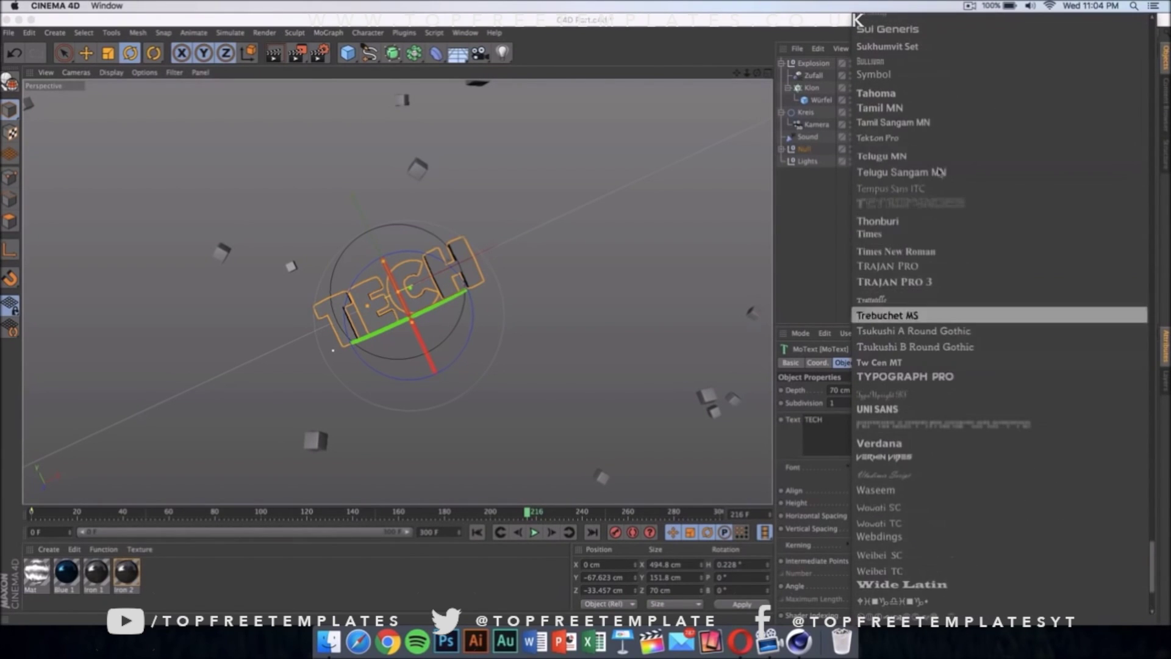
click(649, 361)
click(683, 427)
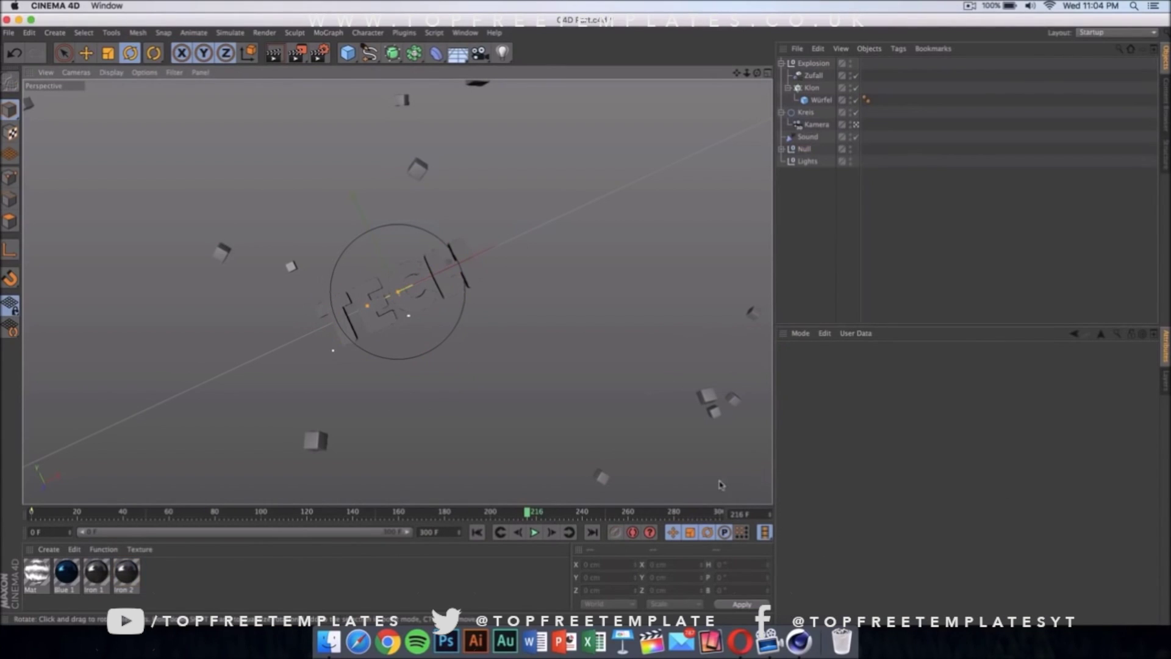
- Inspect the Blue 1 material's colour (R 14, G 68, B 127) in the Material Editor, then close it
click(73, 574)
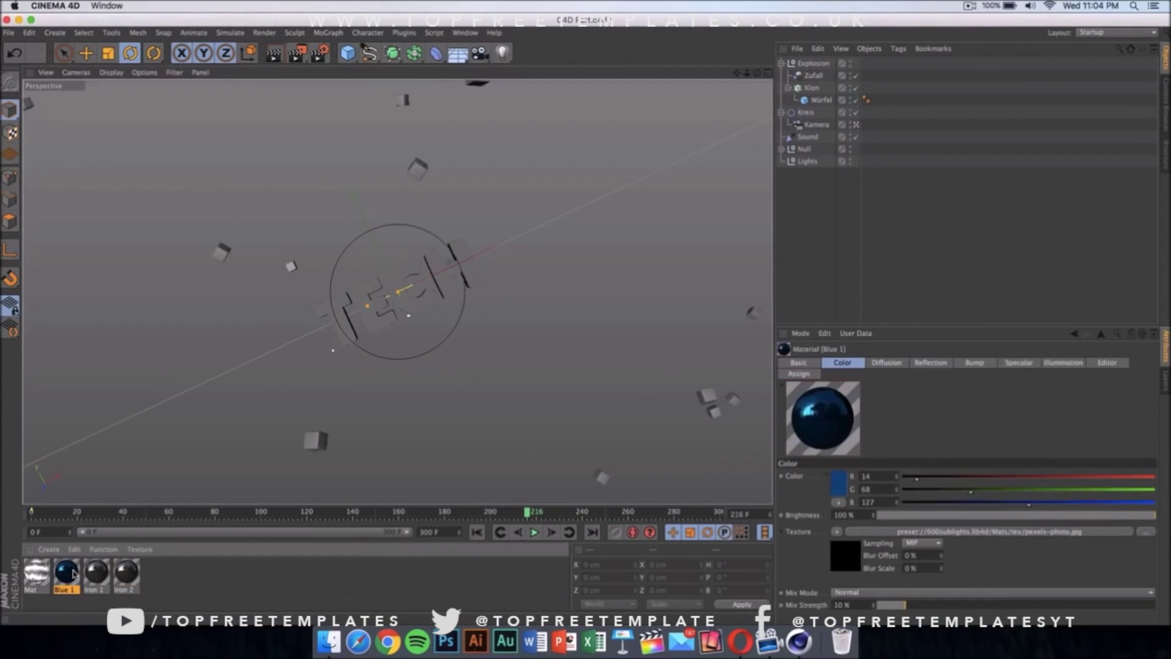
double_click(73, 573)
drag(349, 93, 746, 43)
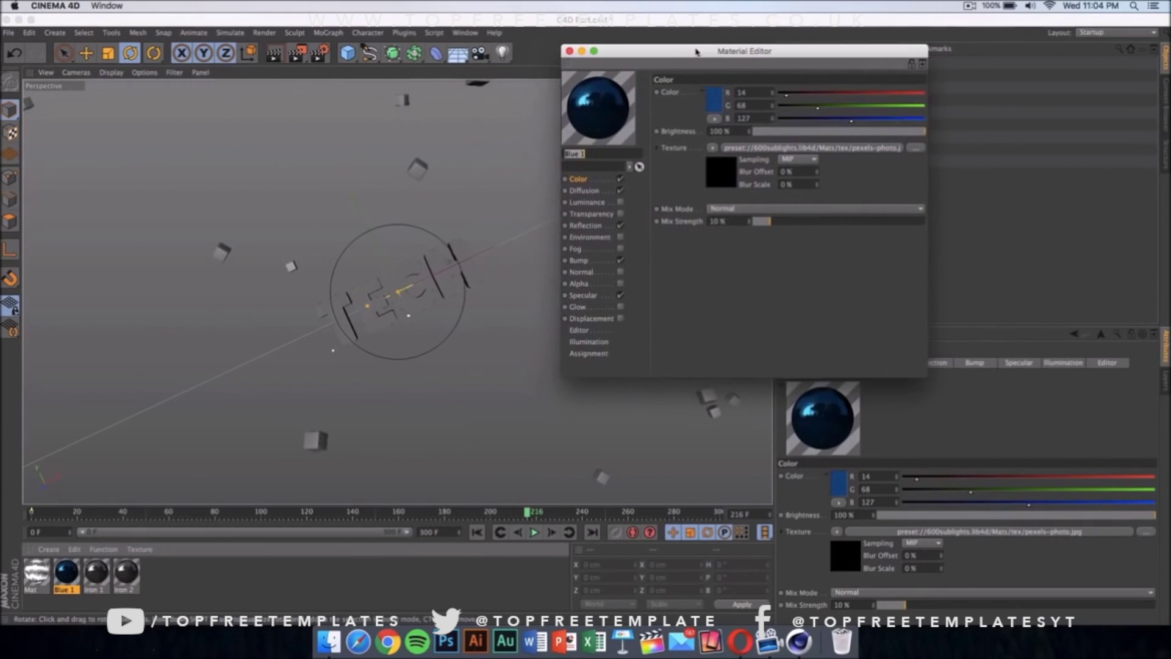
click(570, 52)
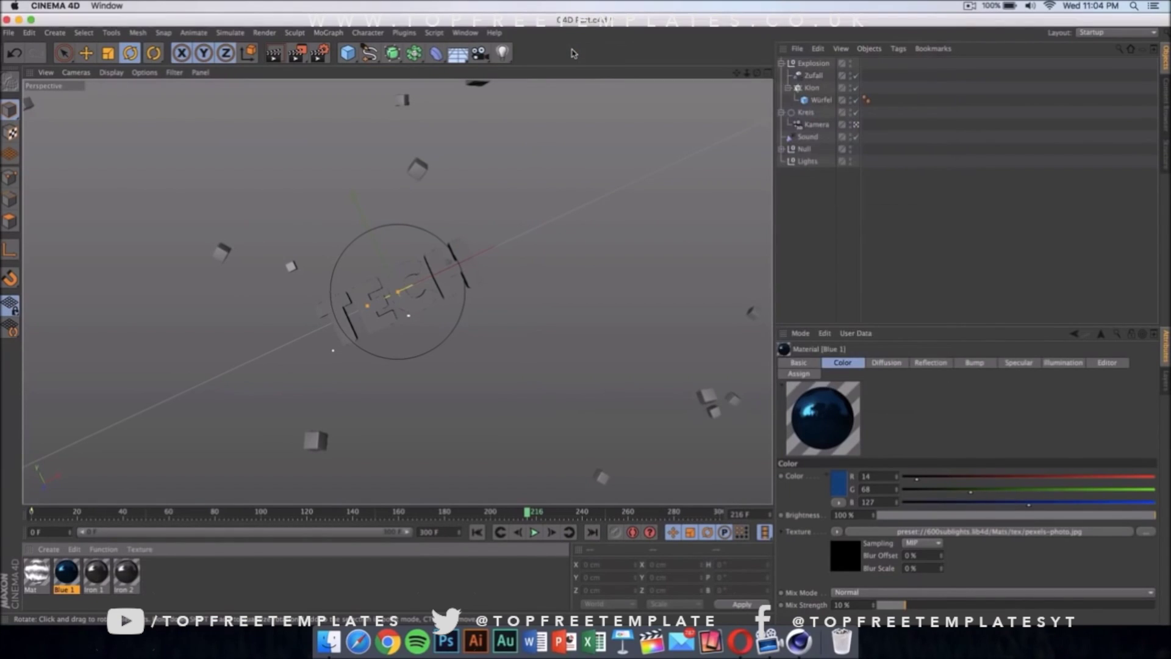
- Open the Render Settings (1280×720, frames 0–250), centre the window, and show the Save settings
click(320, 55)
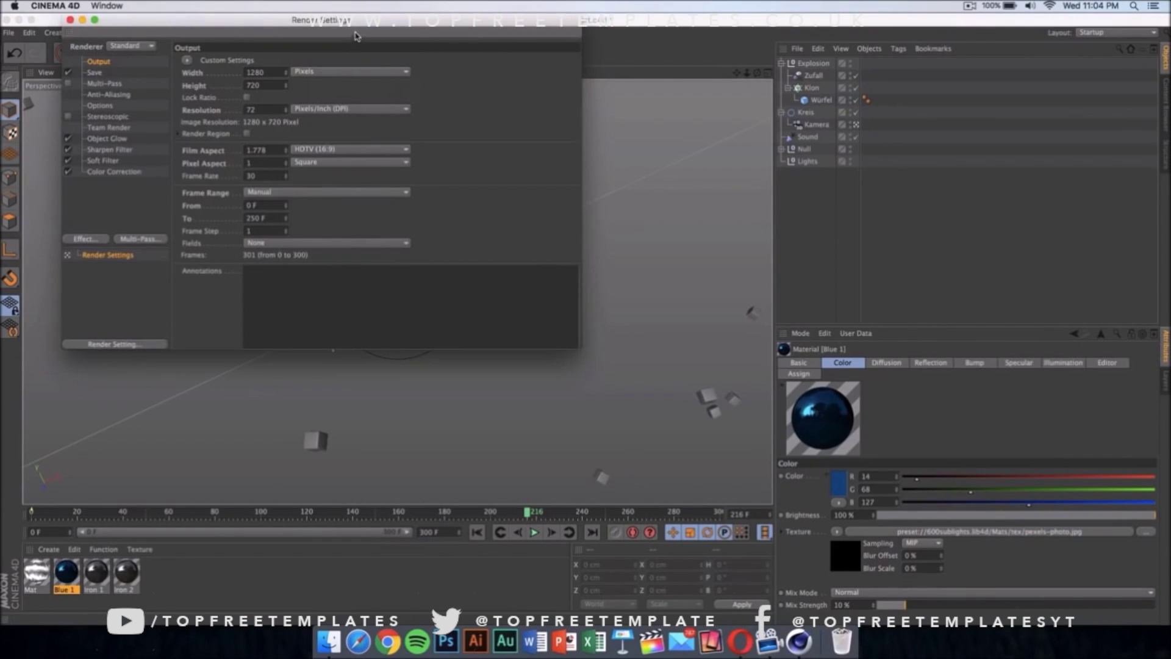
drag(362, 23, 553, 119)
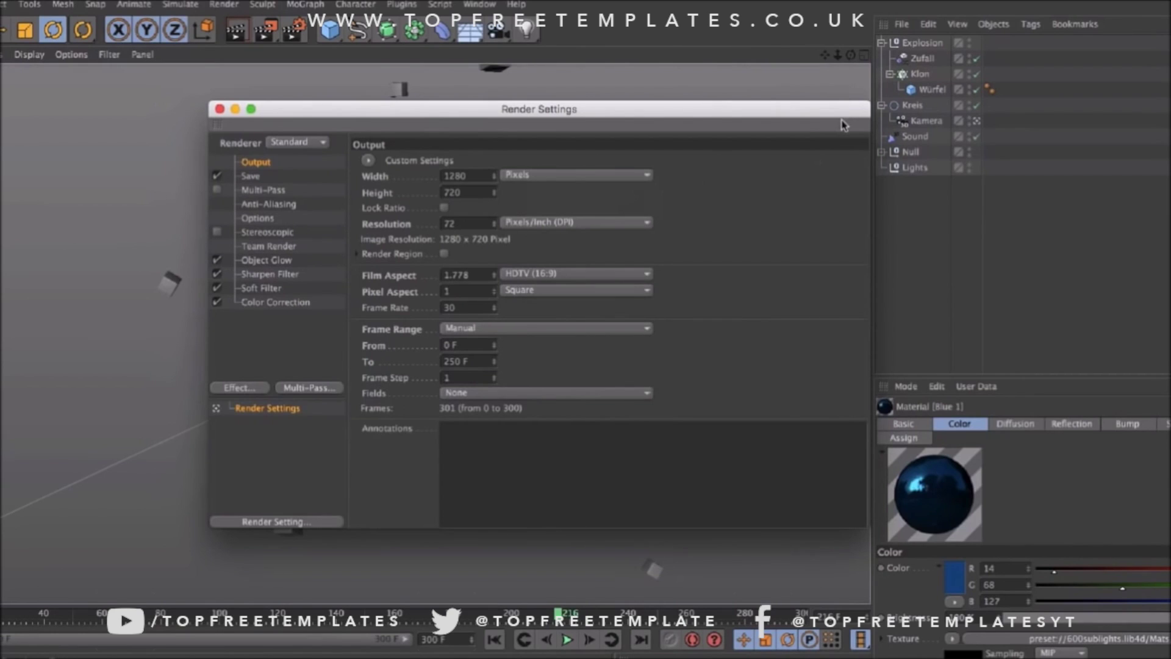
click(282, 178)
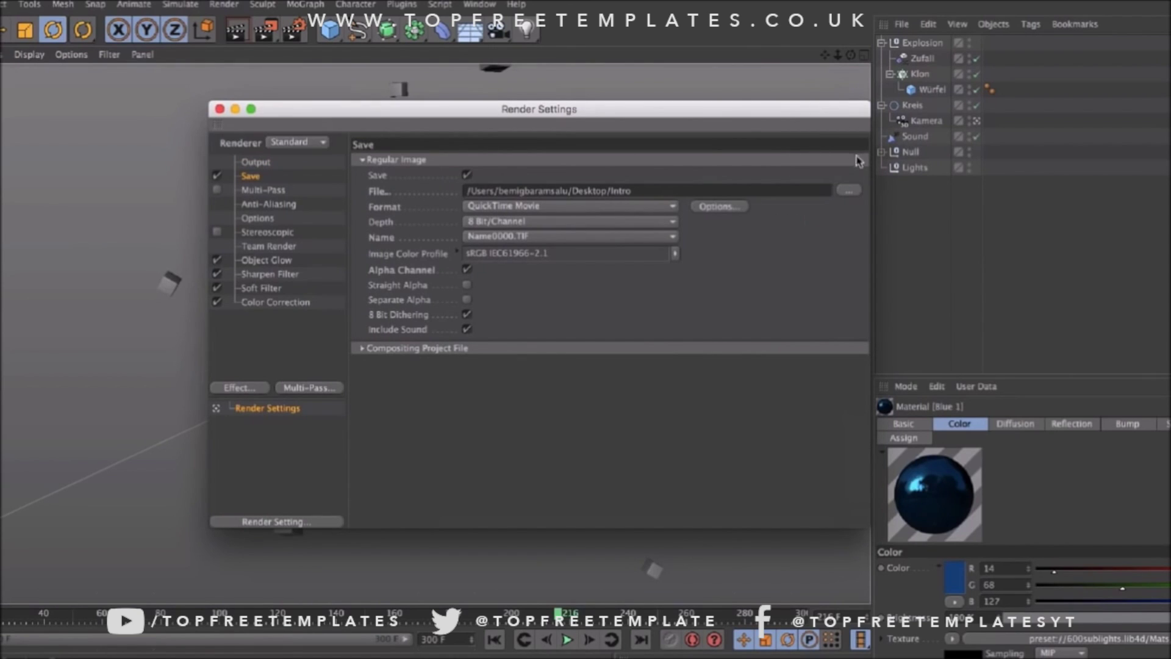
- Save the render as Intro on the Desktop in QuickTime Movie format, then close Render Settings
click(849, 190)
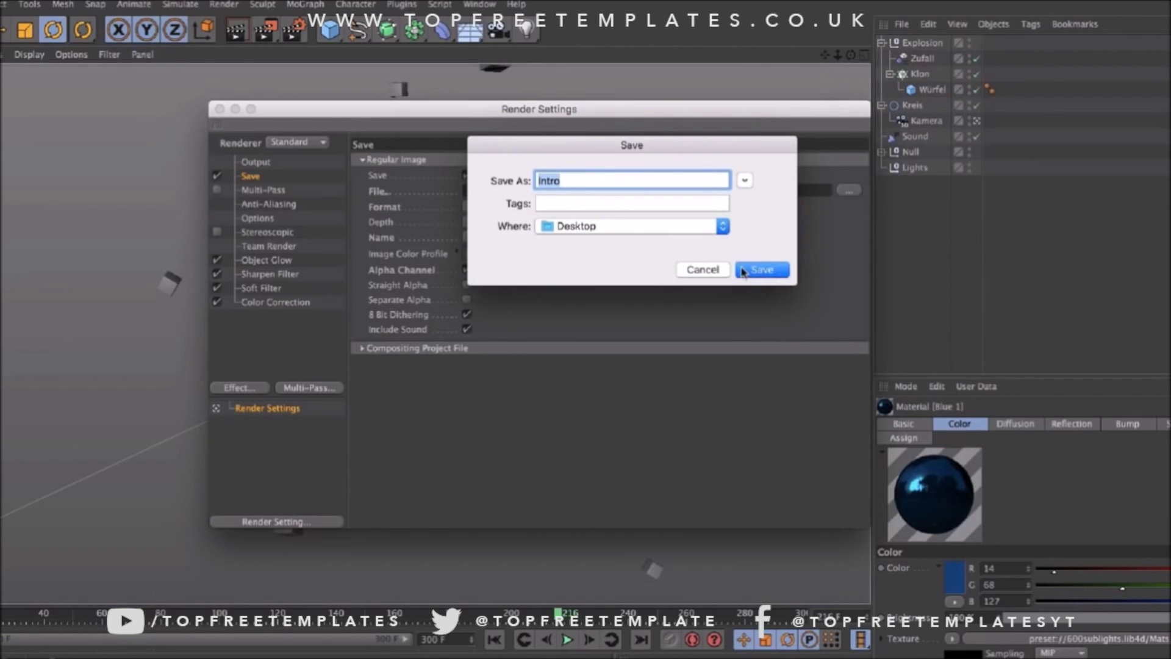
key(Return)
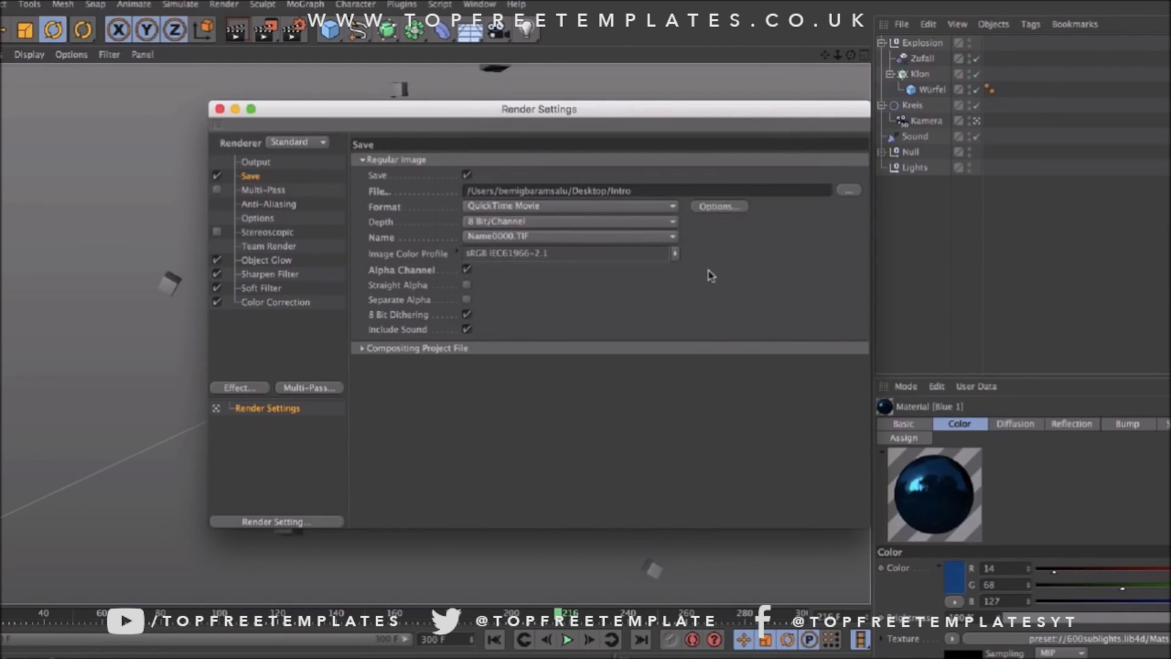
click(588, 207)
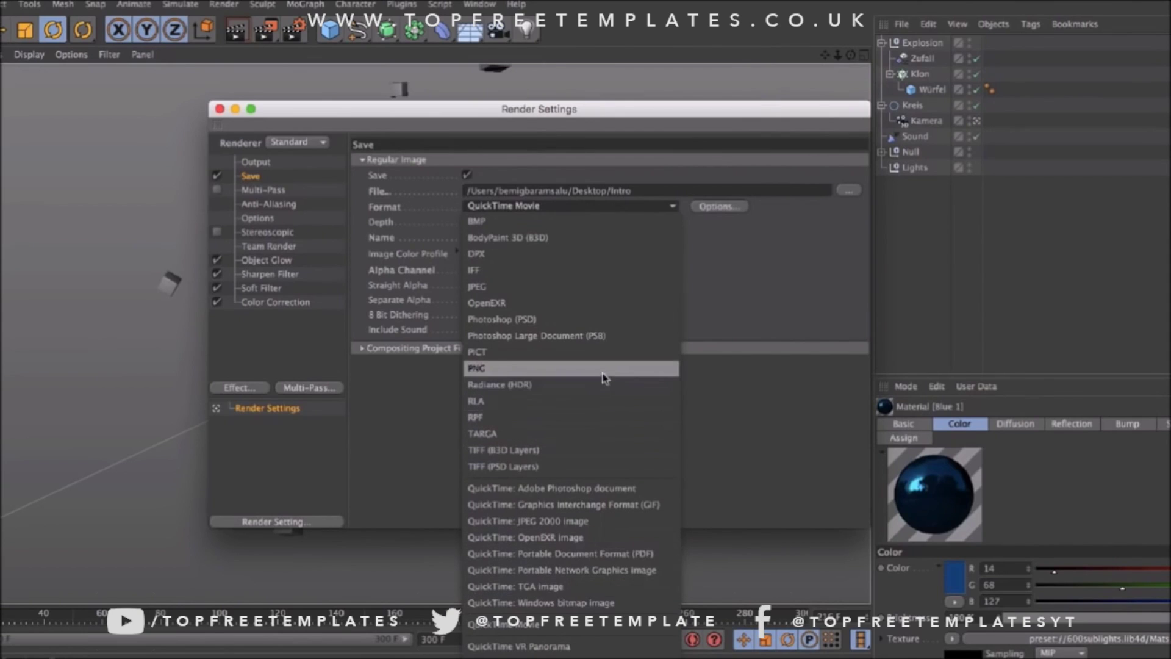
click(773, 275)
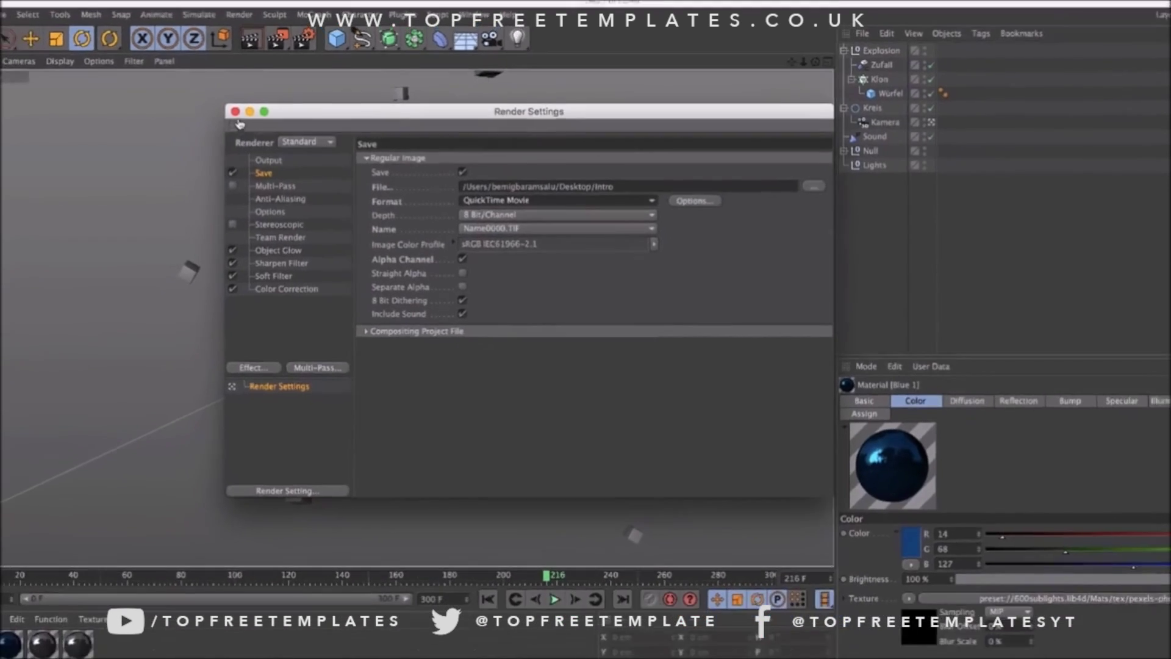
click(220, 108)
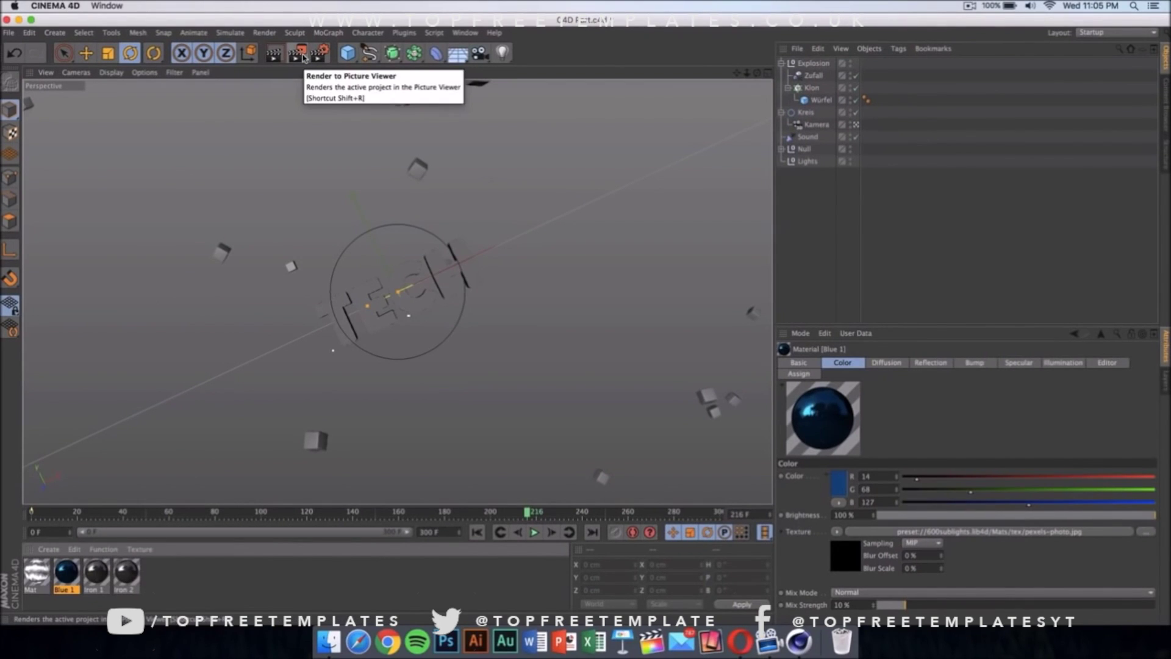
- Render the TECH animation to the Picture Viewer past the missing texture warning, then close the viewer
click(303, 57)
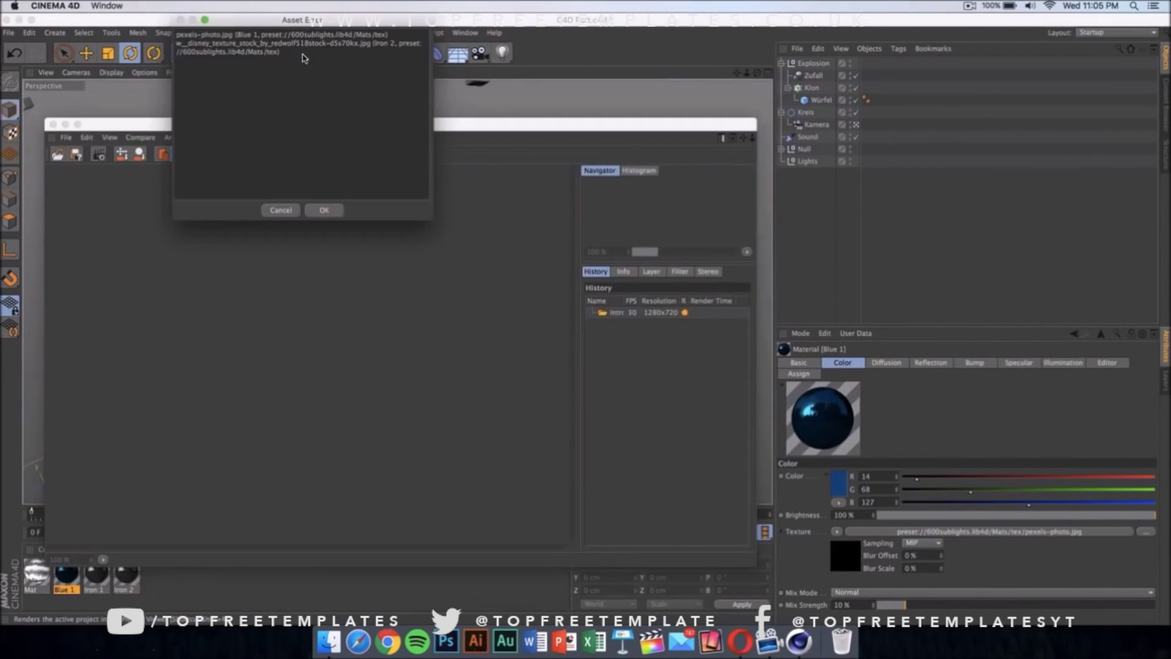
click(323, 211)
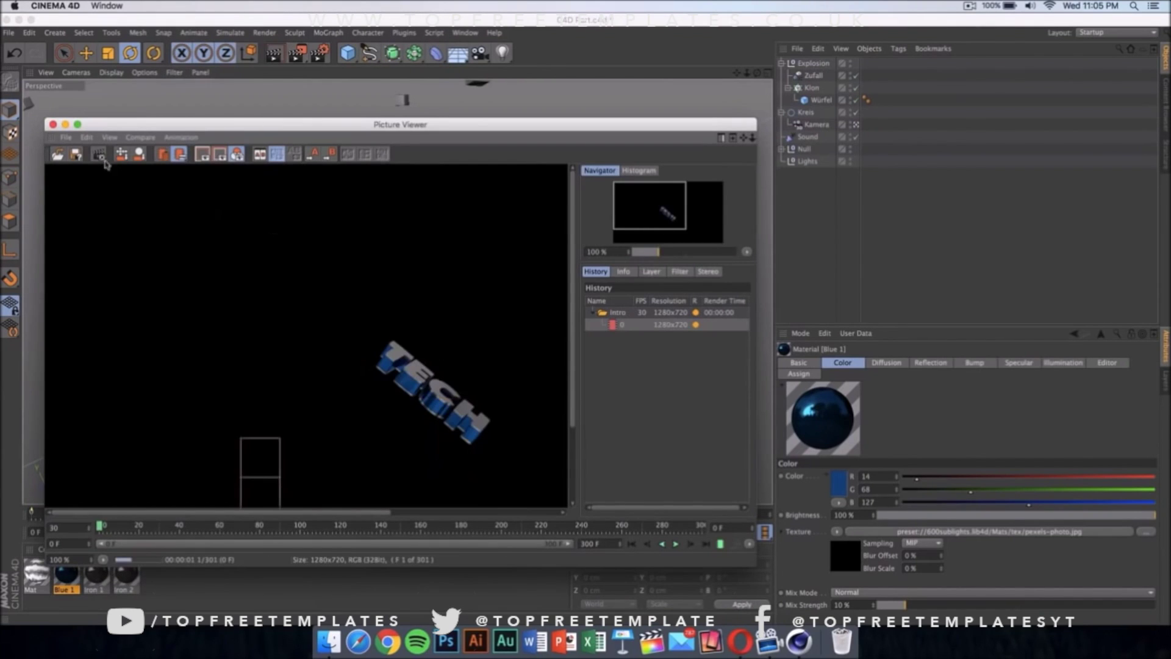
click(53, 125)
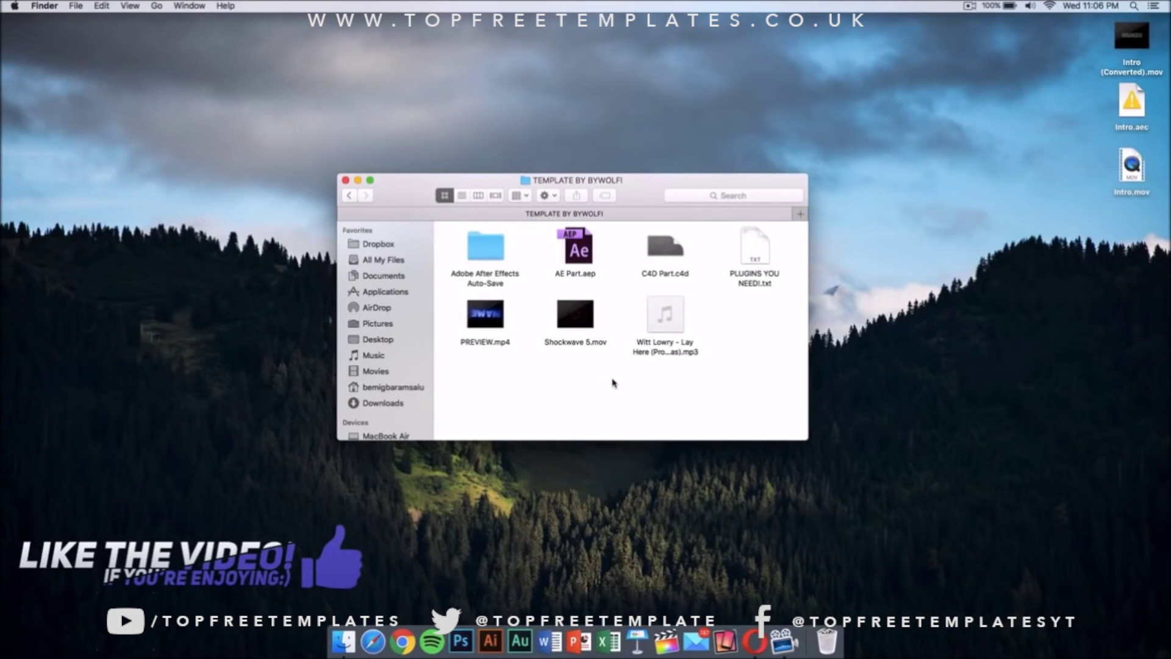
- Open AE Part.aep from the TEMPLATE BY BYWOLFI folder in After Effects
click(582, 256)
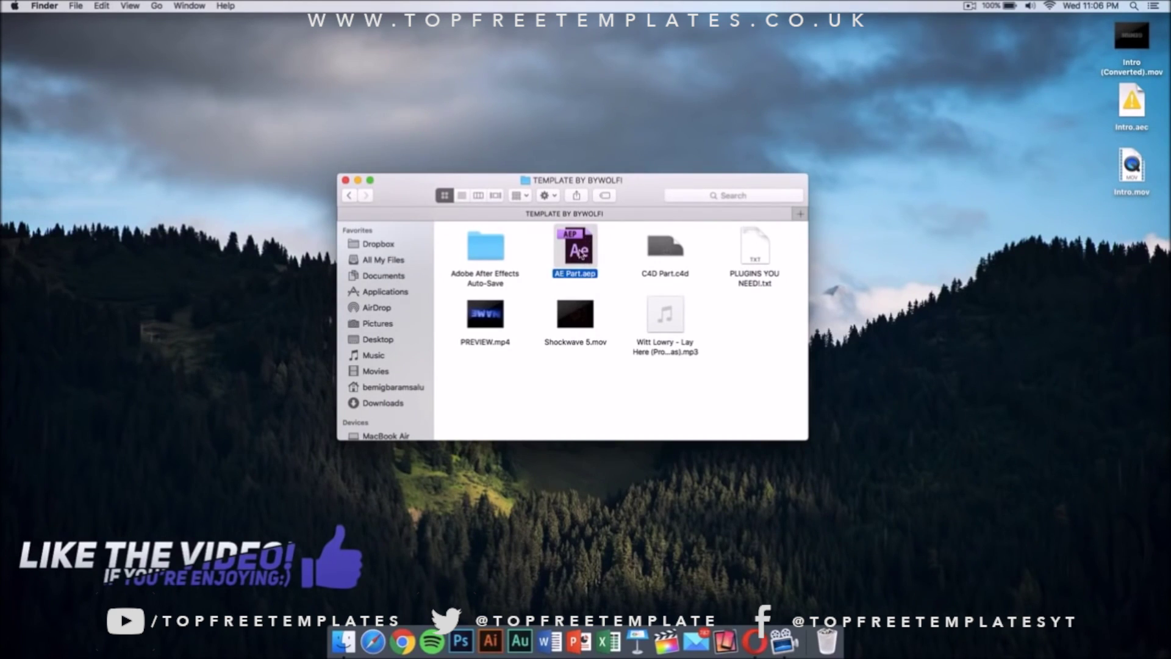
double_click(582, 255)
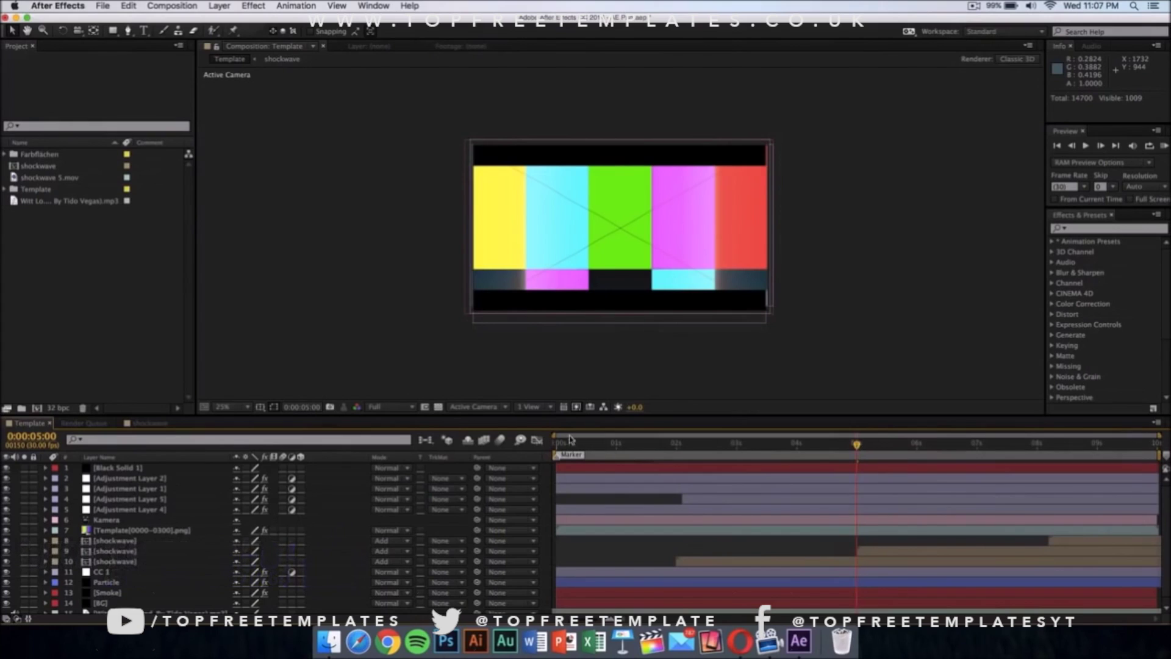
- Expand the Template folder and select the Template[0000-0300].png sequence
key(Page_Up)
key(Page_Up)
key(Page_Up)
key(Page_Up)
key(Page_Up)
key(Page_Up)
key(Page_Up)
key(Page_Up)
key(Page_Up)
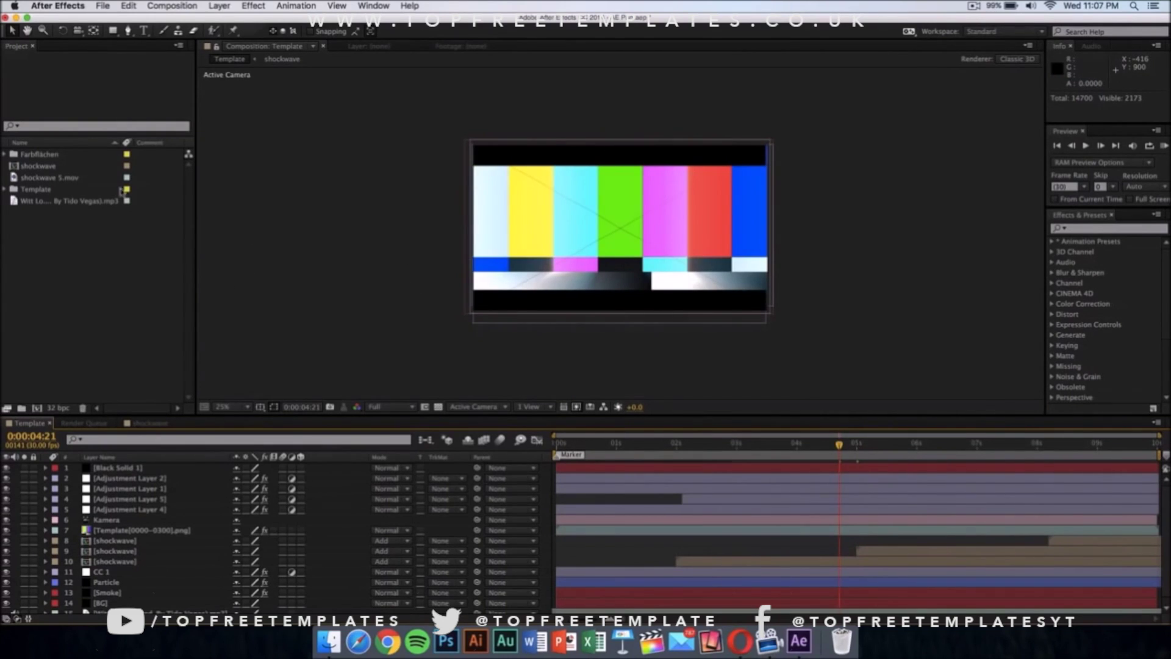
click(4, 190)
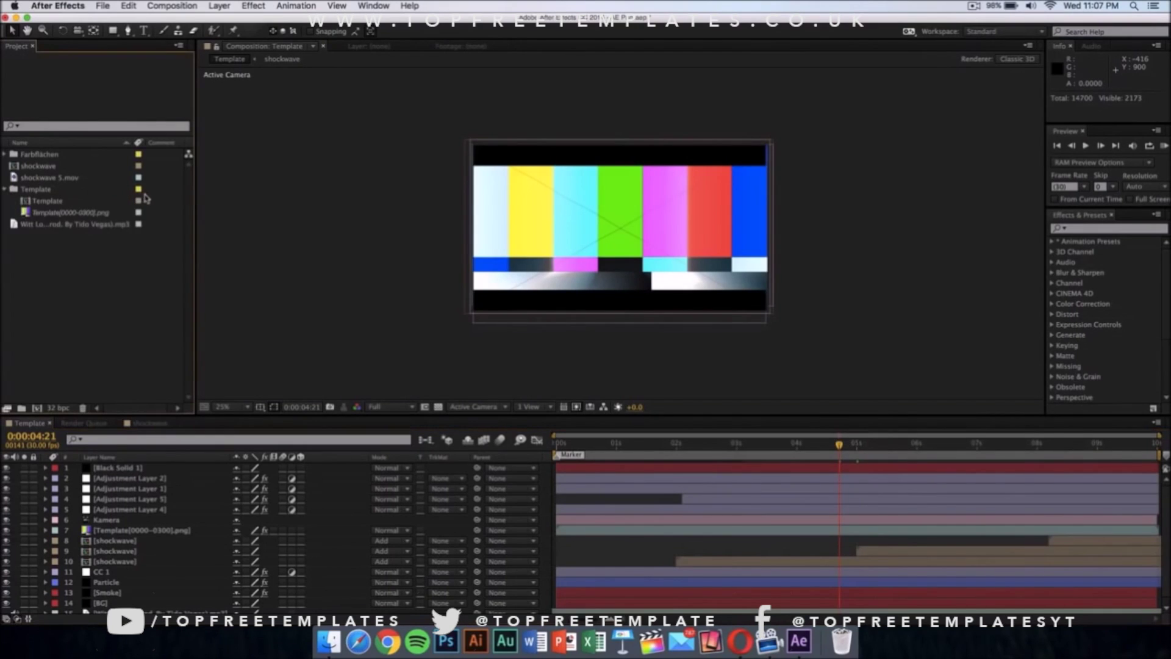
drag(36, 192, 43, 213)
click(43, 213)
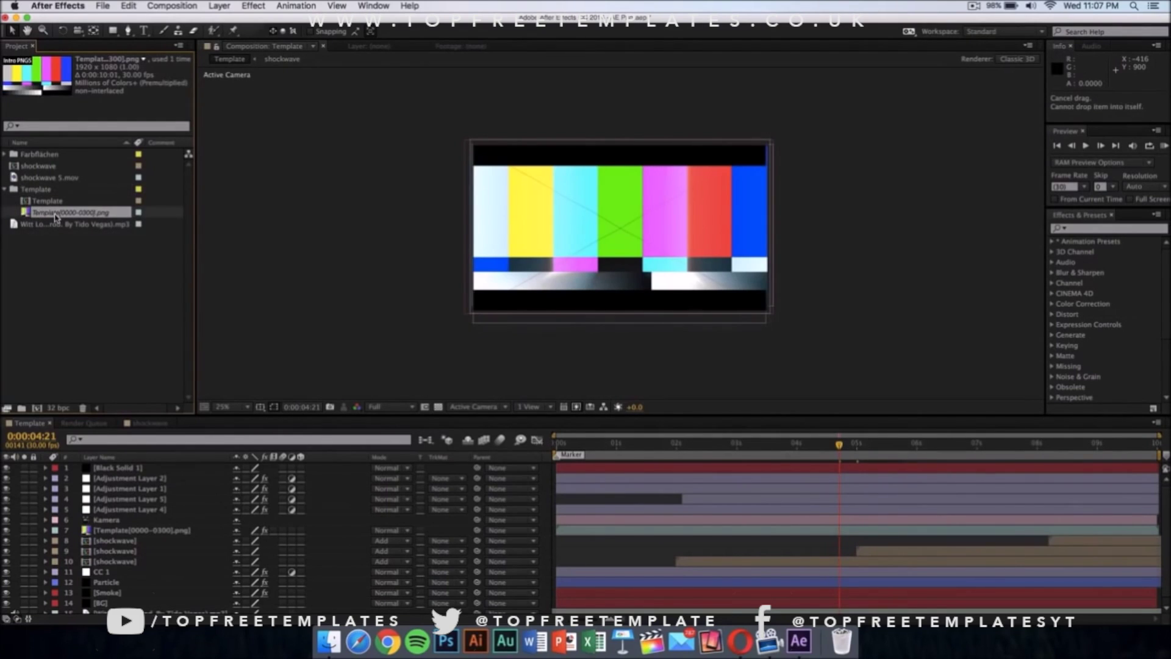
right_click(55, 216)
- Replace the png sequence footage with Intro (Converted).mov from the Desktop
click(54, 217)
right_click(105, 218)
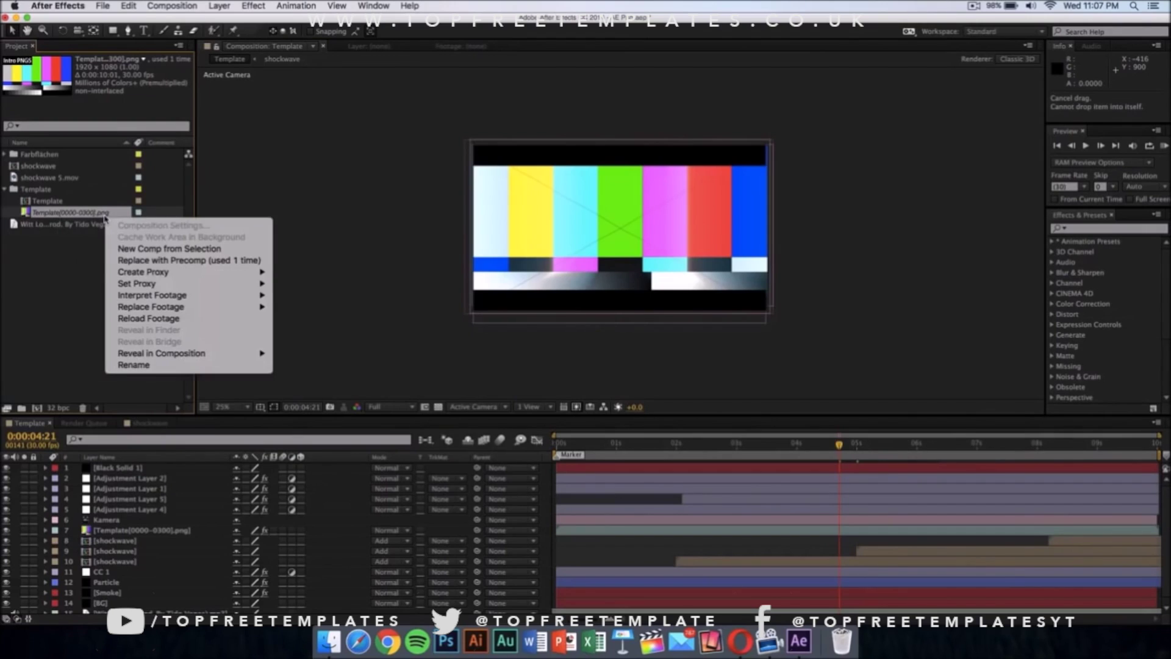
mouse_move(186, 307)
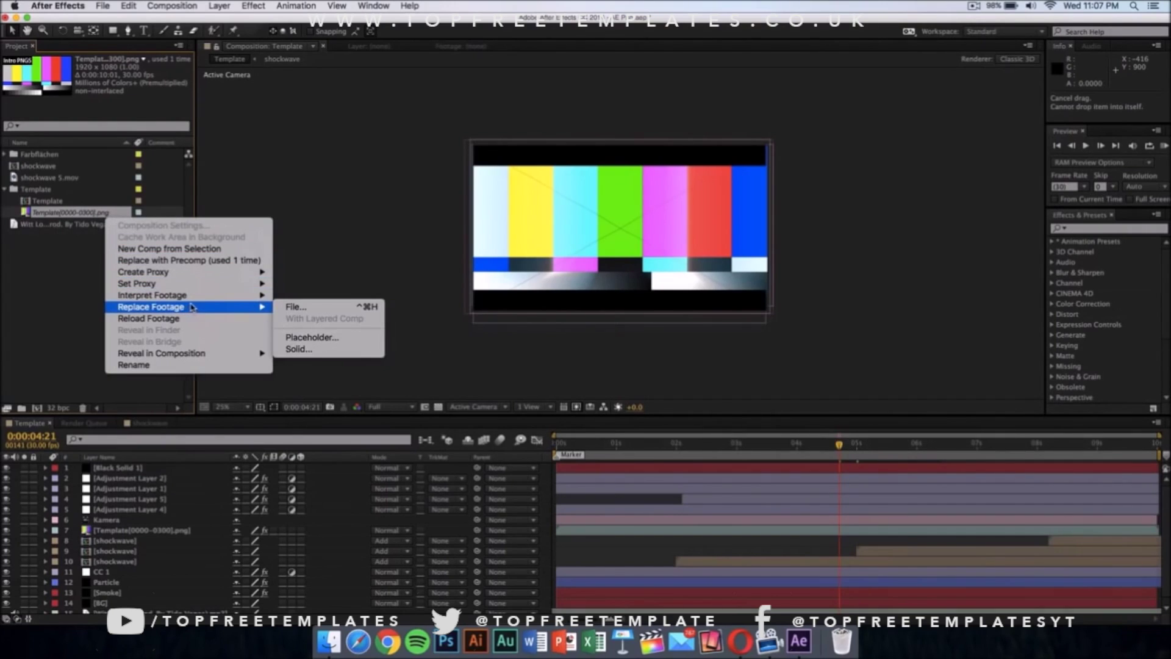
click(313, 307)
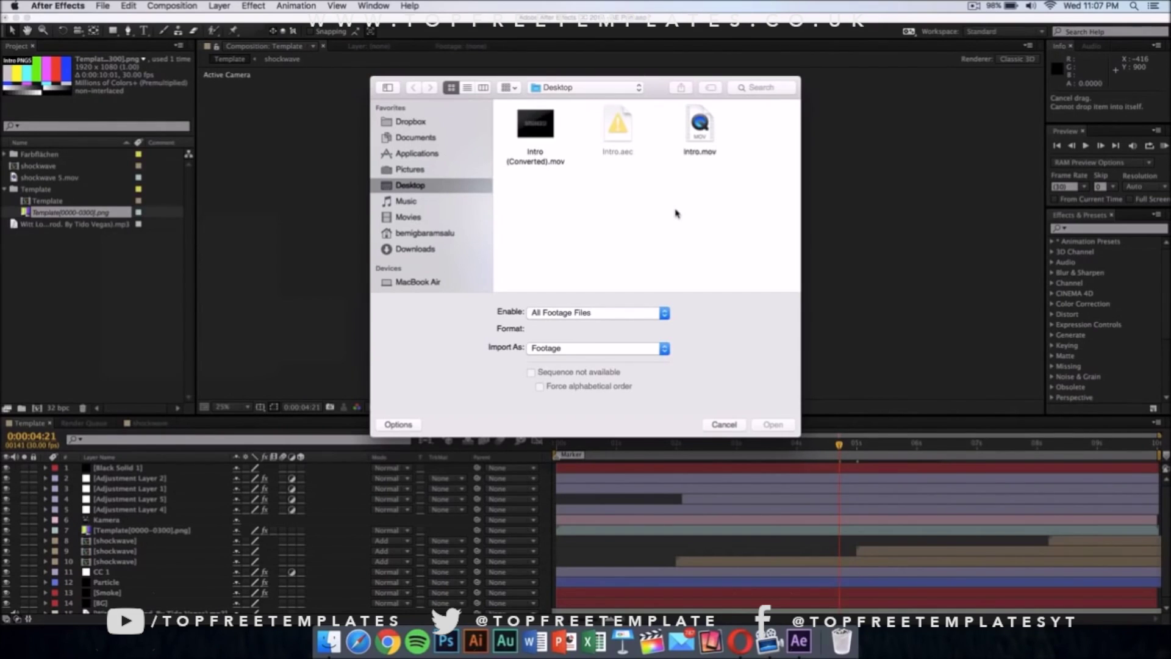
click(549, 161)
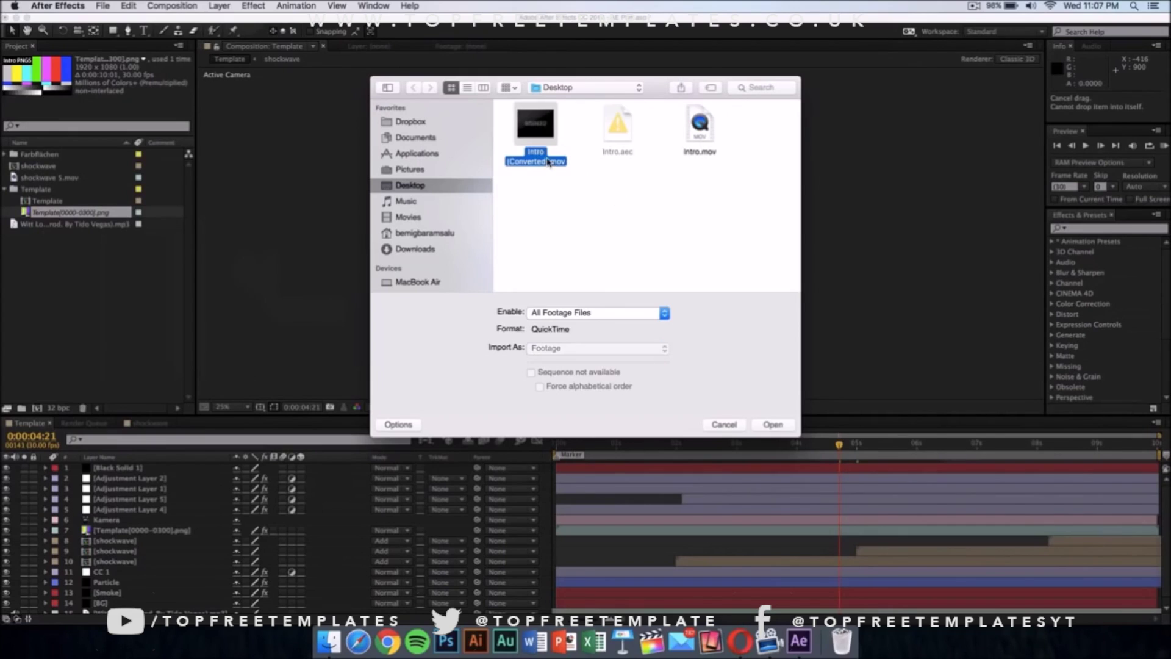
click(782, 428)
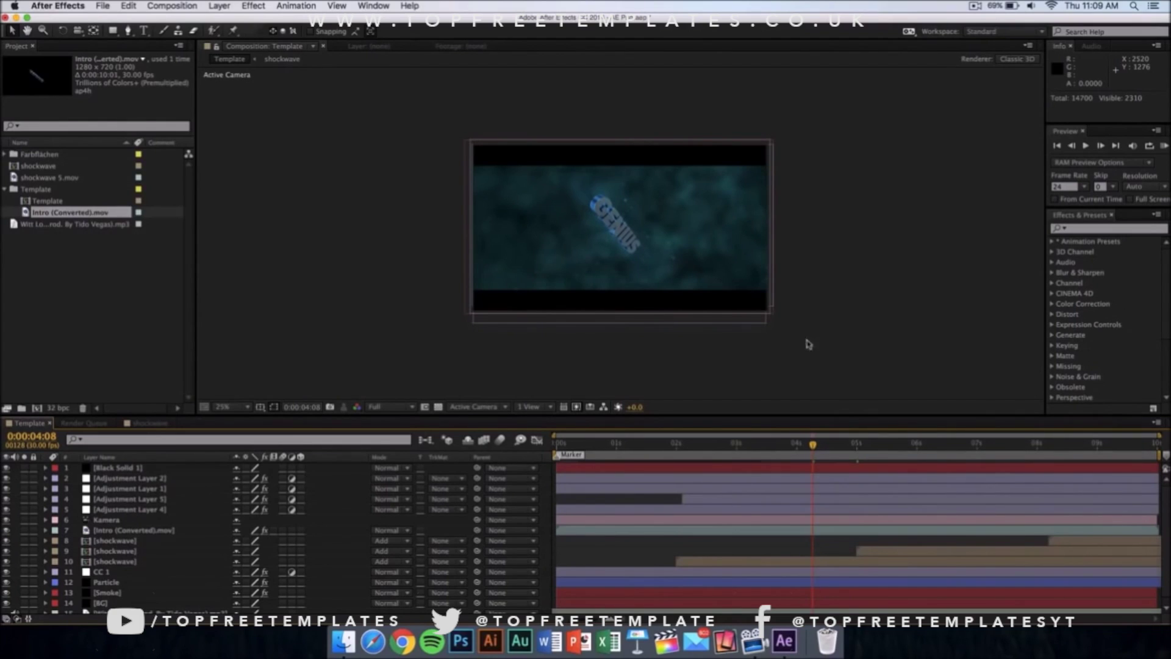
- Add the Template composition to the Render Queue
click(183, 6)
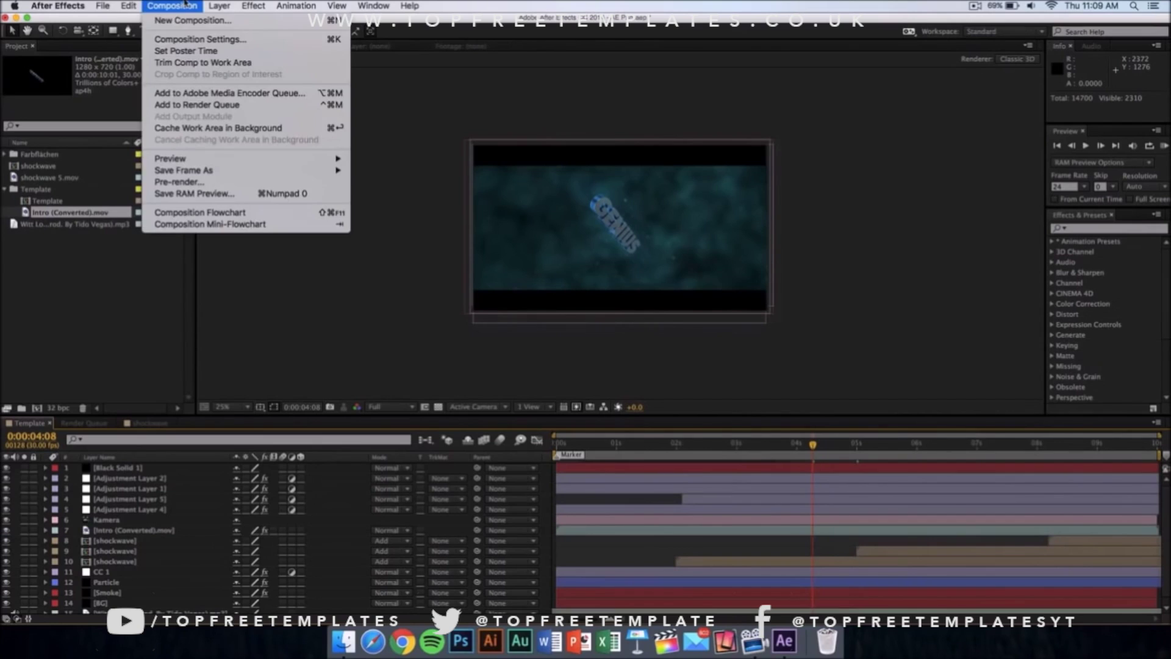
click(206, 105)
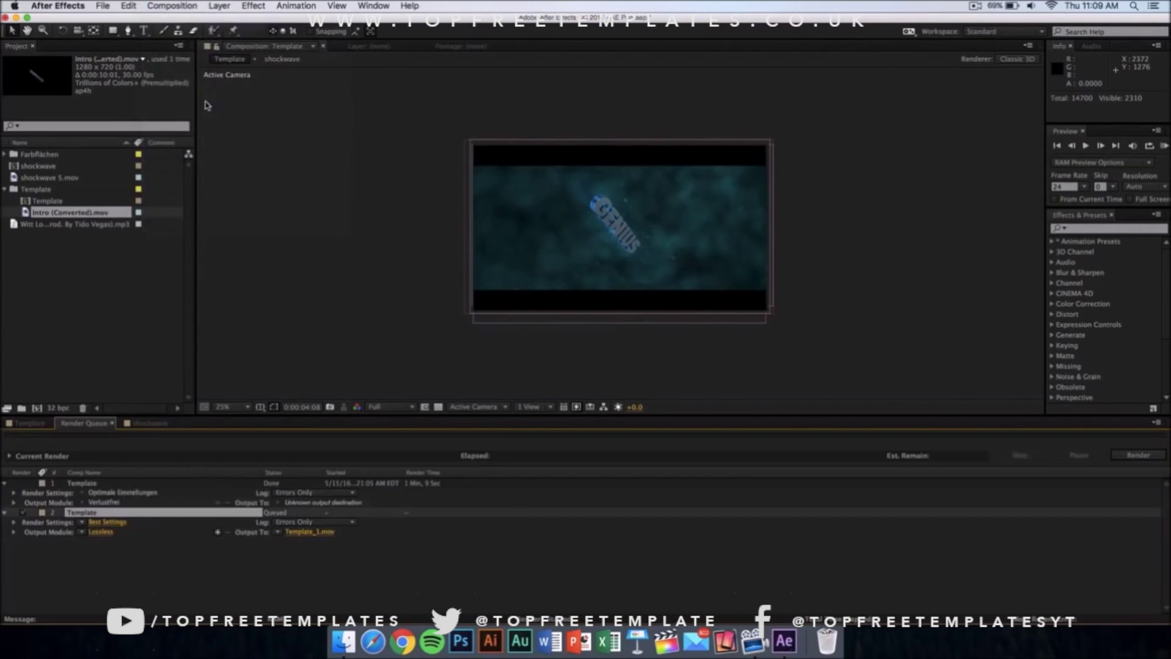
- Output Template_1.mov as QuickTime to the Desktop and start the render
click(315, 534)
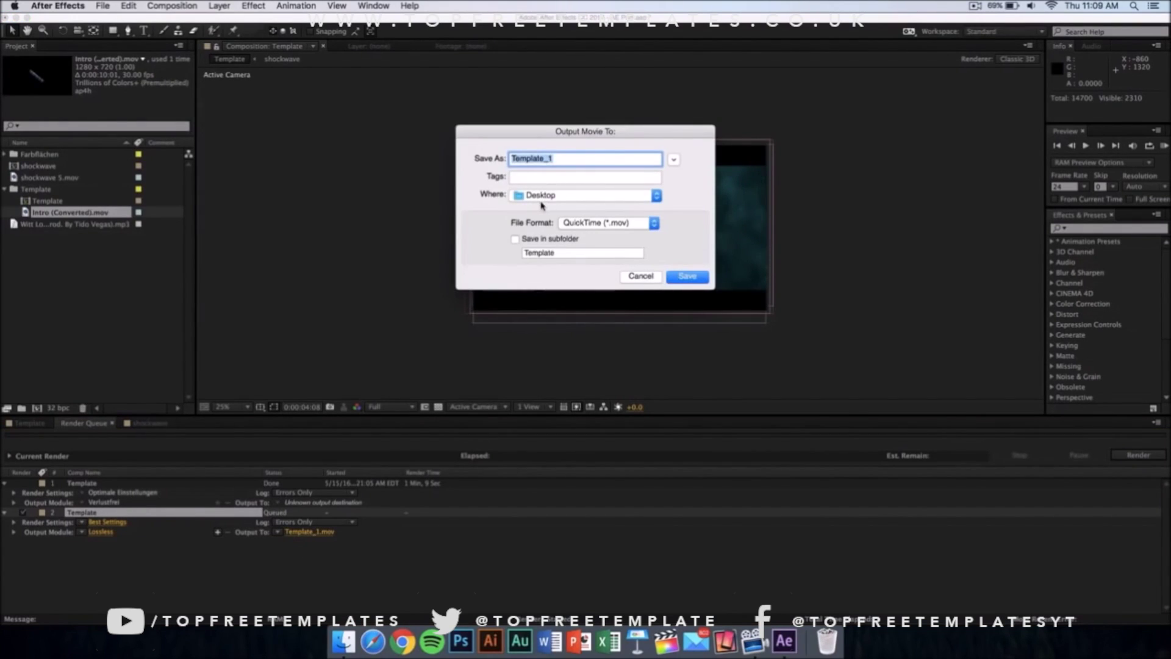
click(544, 196)
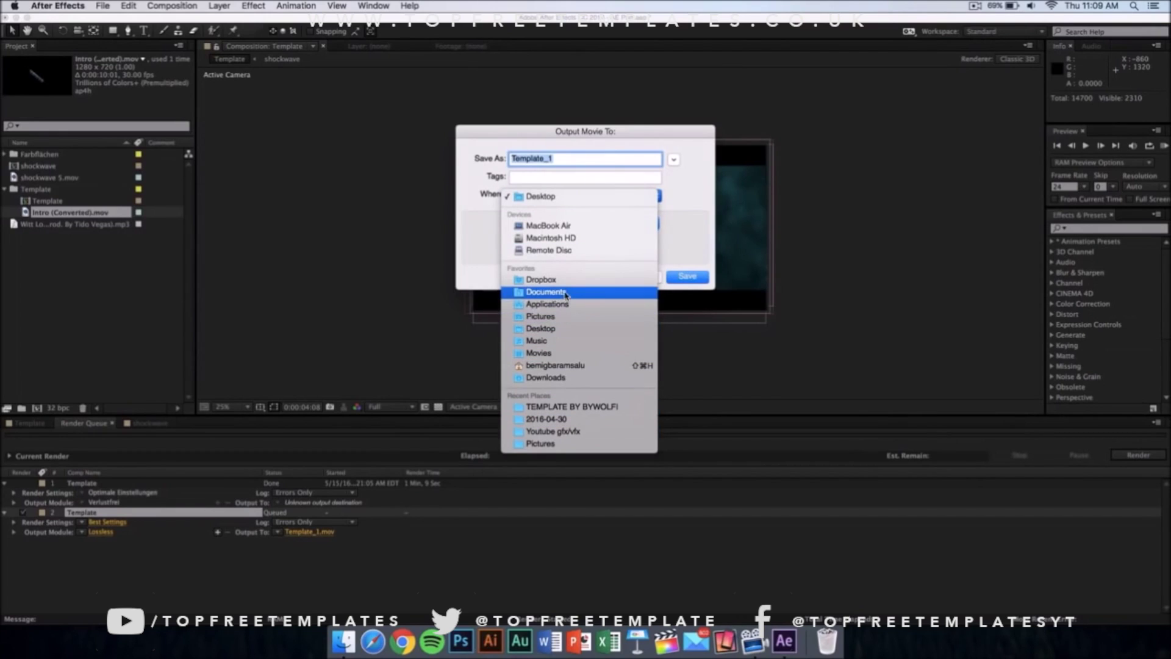
click(705, 224)
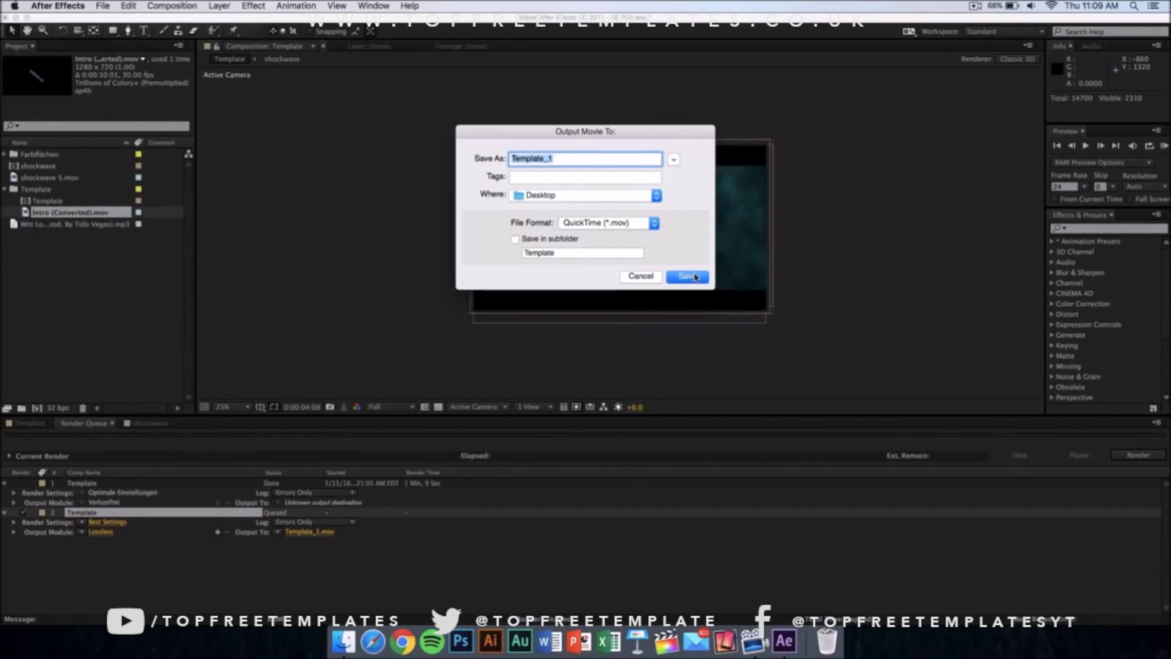
click(687, 277)
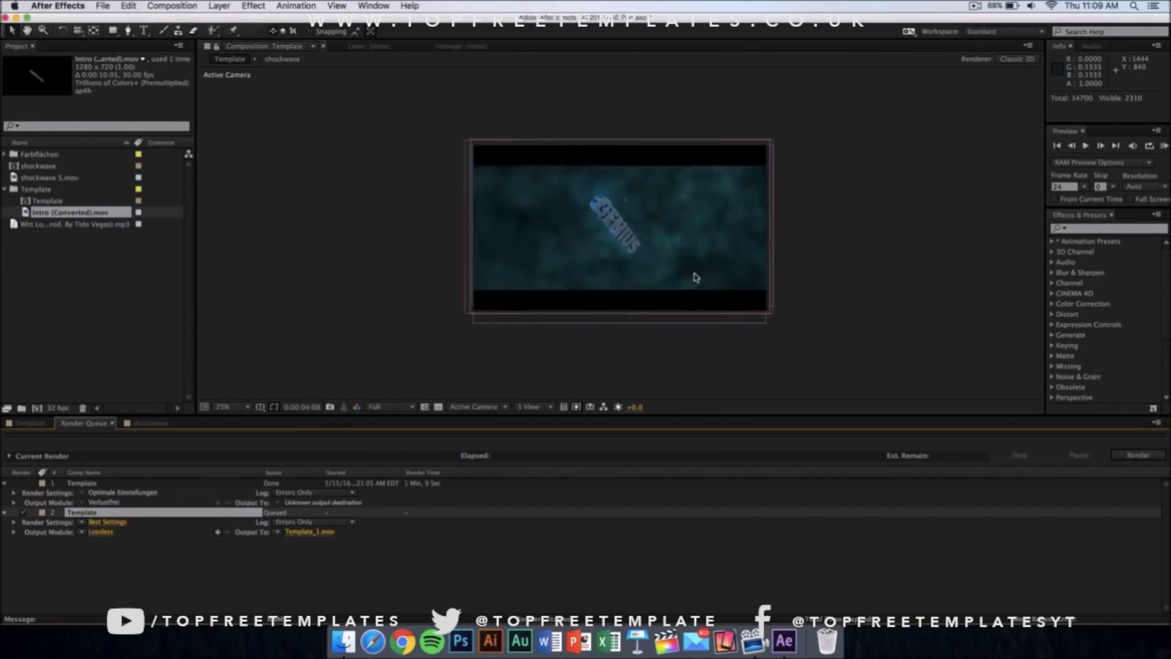
click(1137, 455)
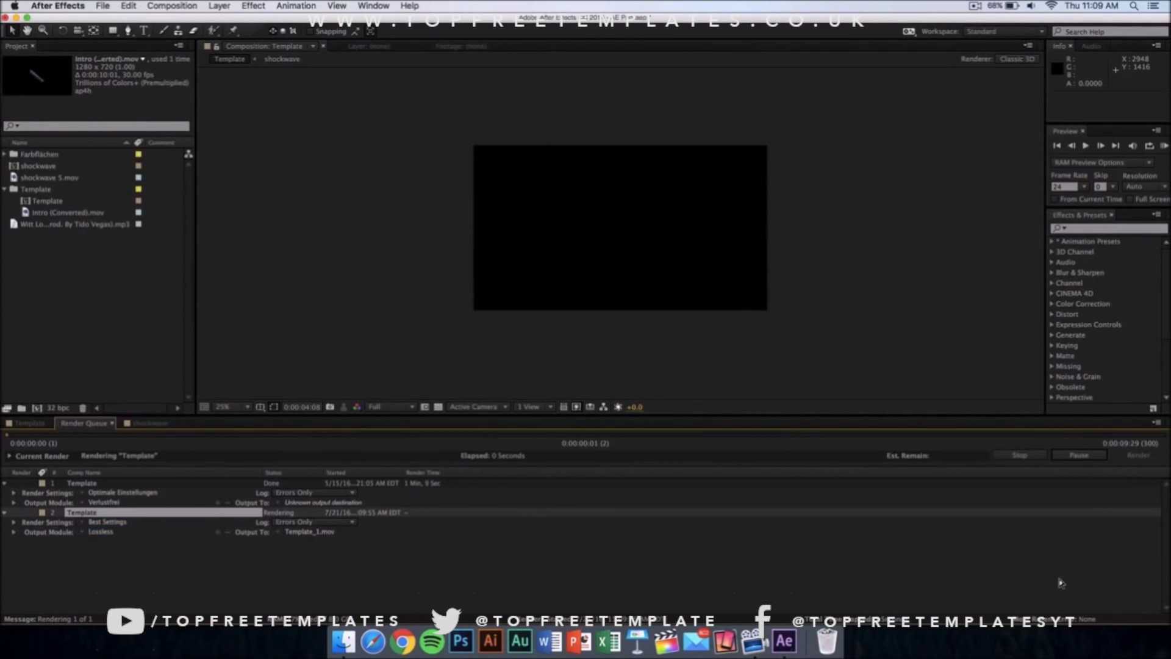